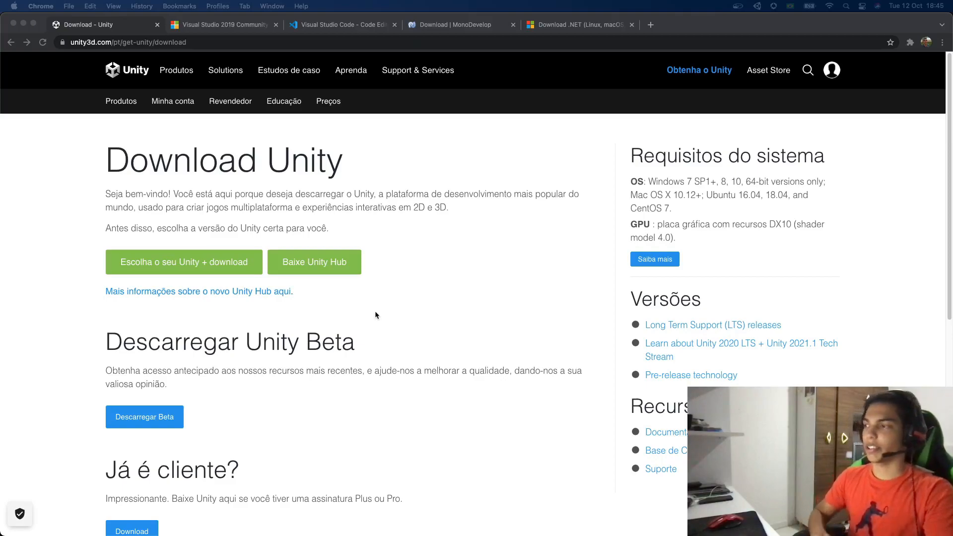
# Review the Unity download page and the Visual Studio Community download page.
pyautogui.click(353, 264)
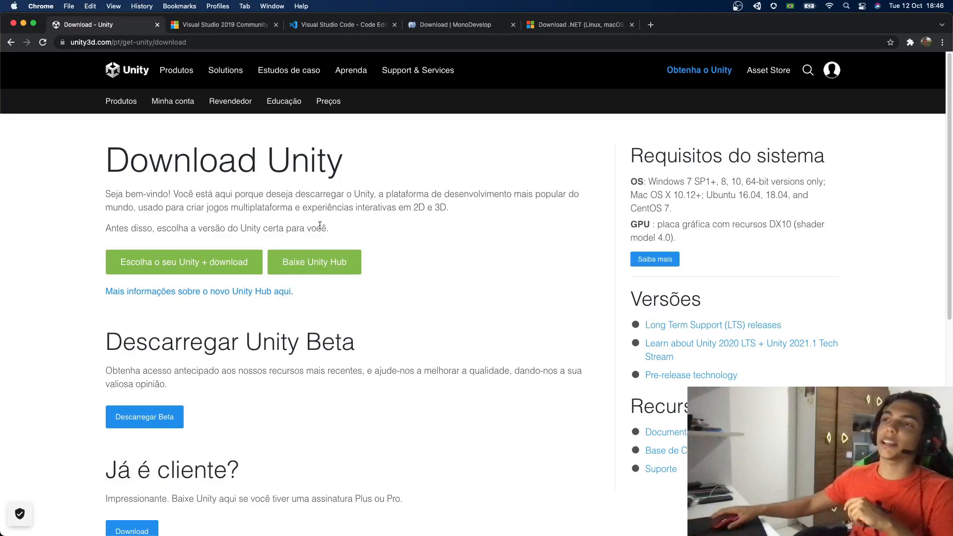
pyautogui.click(226, 24)
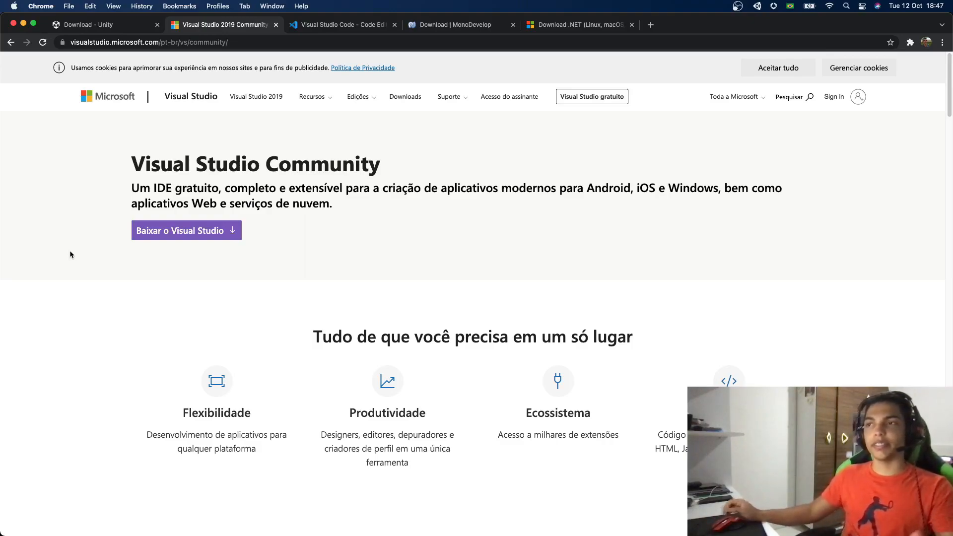
pyautogui.moveTo(119, 171); pyautogui.dragTo(371, 168)
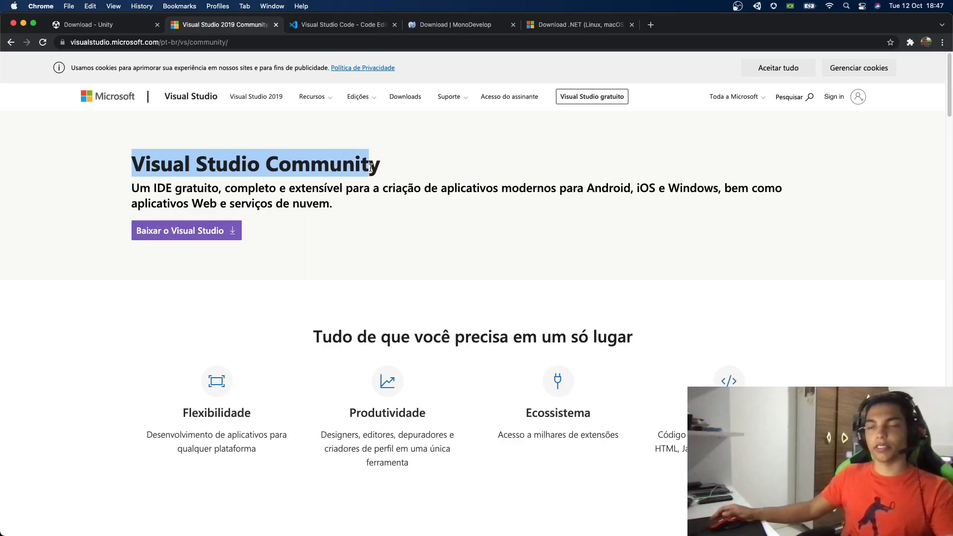
pyautogui.click(348, 169)
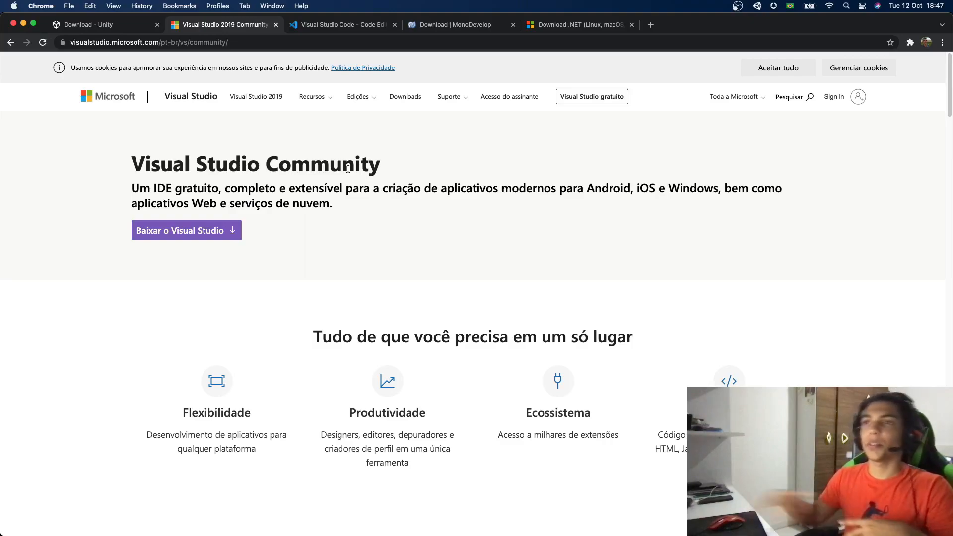
pyautogui.click(122, 25)
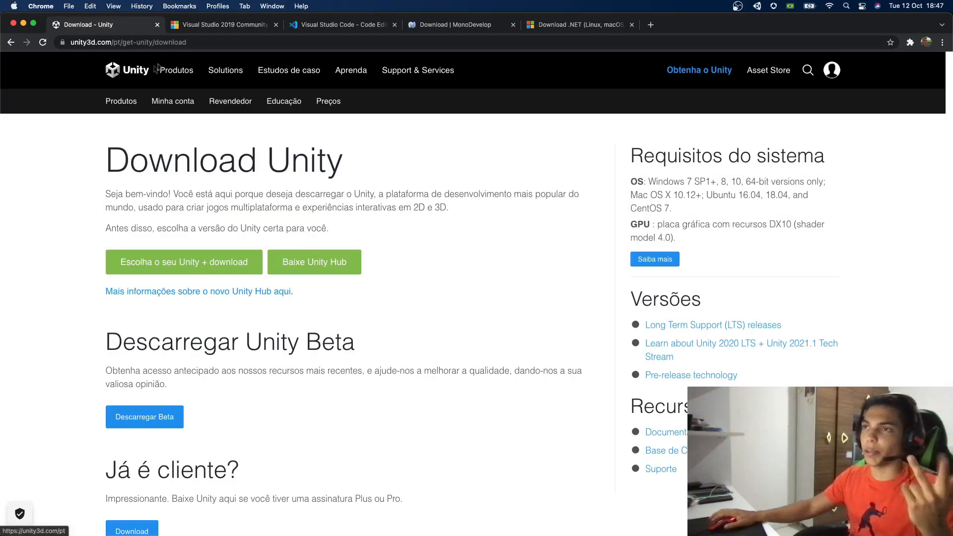
pyautogui.click(198, 25)
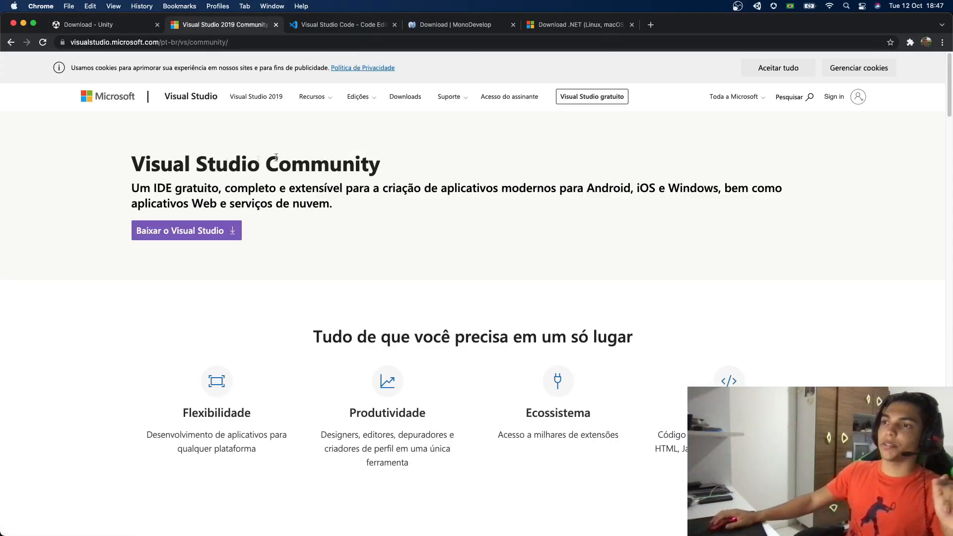
pyautogui.click(331, 25)
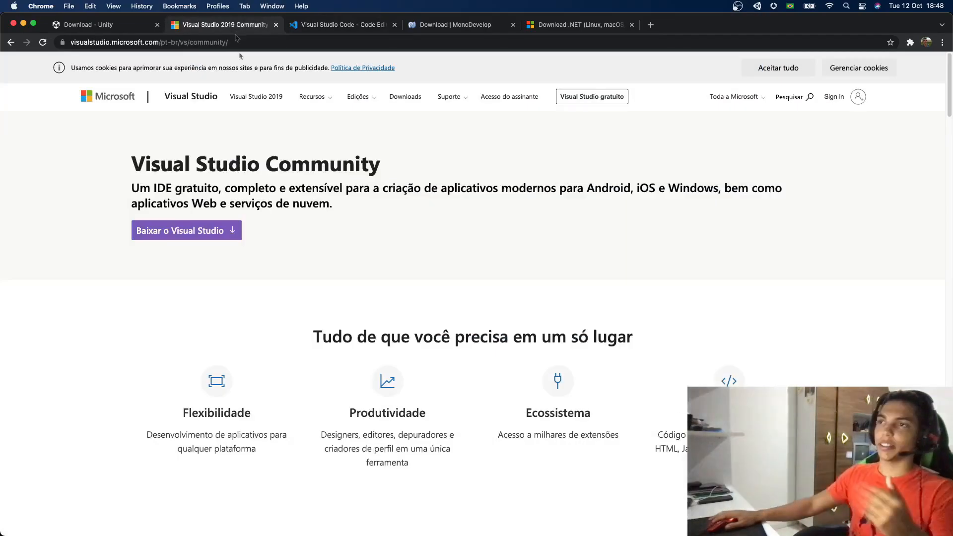
pyautogui.click(237, 26)
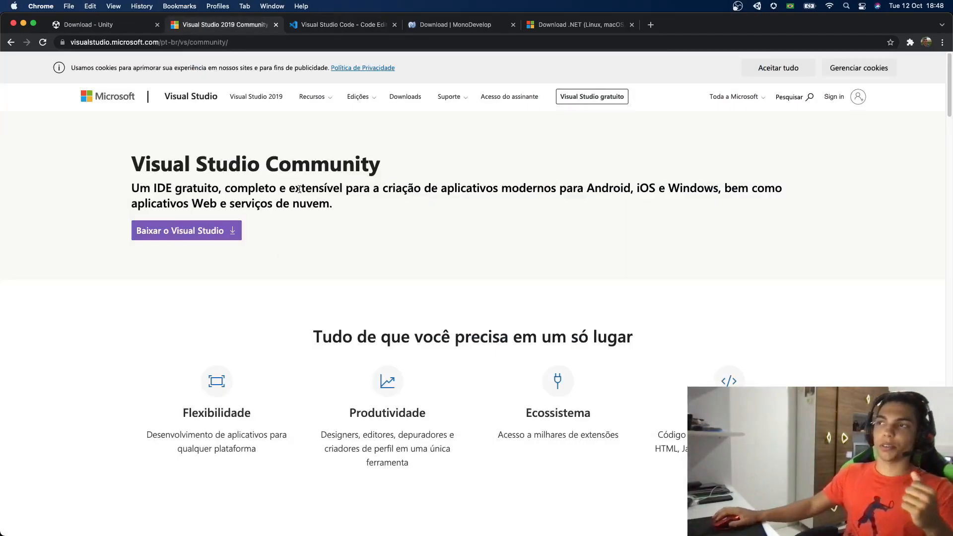
# Review the download pages for Visual Studio Code, MonoDevelop and .NET.
pyautogui.click(322, 25)
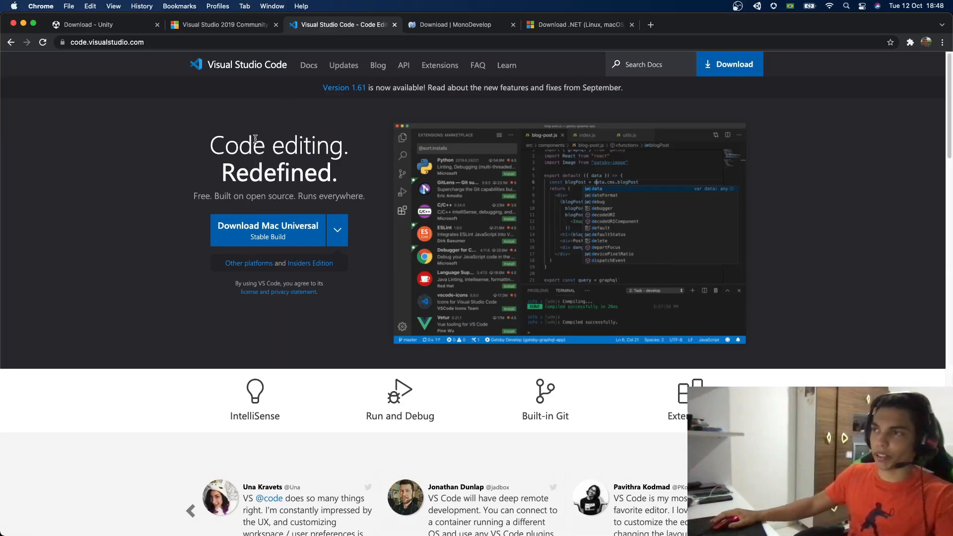
pyautogui.click(427, 24)
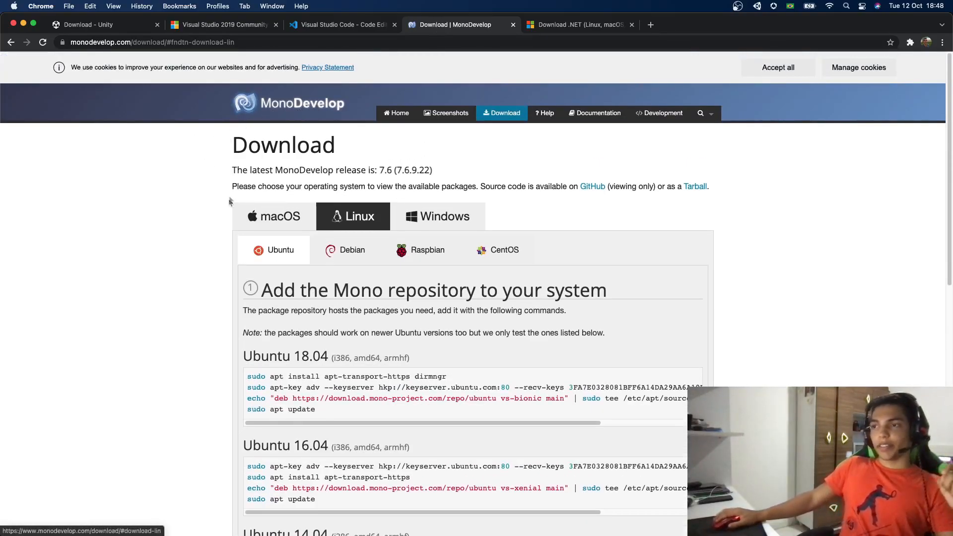
pyautogui.scroll(-2, 222, 208)
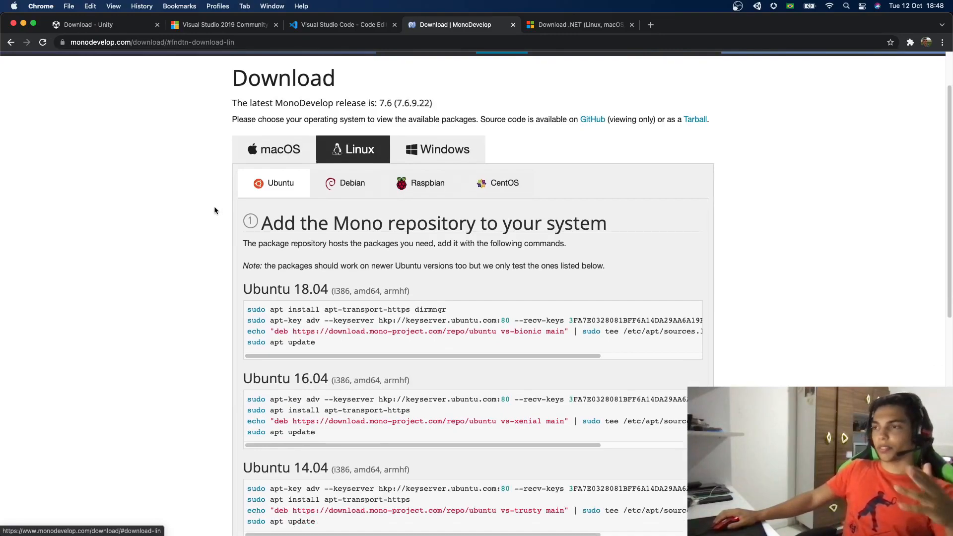
pyautogui.scroll(-1, 327, 224)
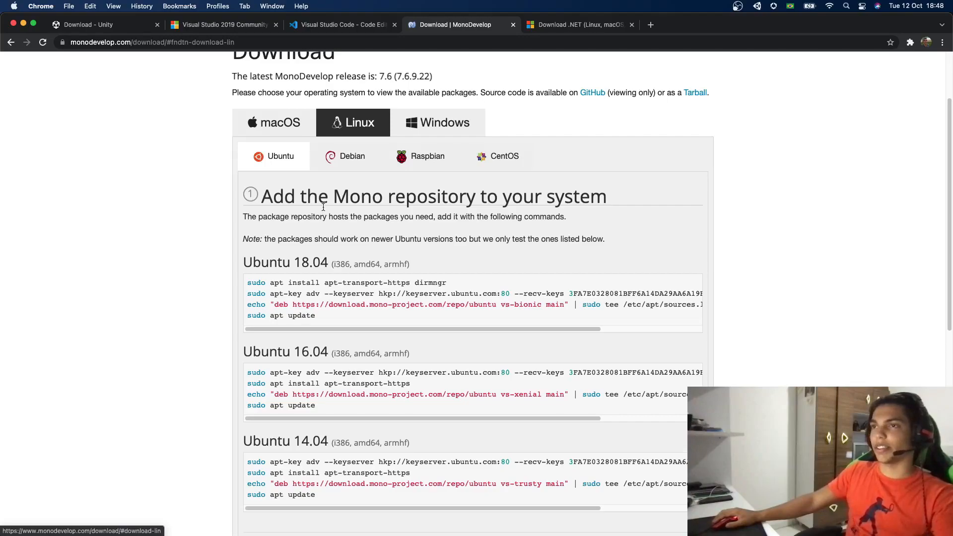
pyautogui.scroll(4, 161, 206)
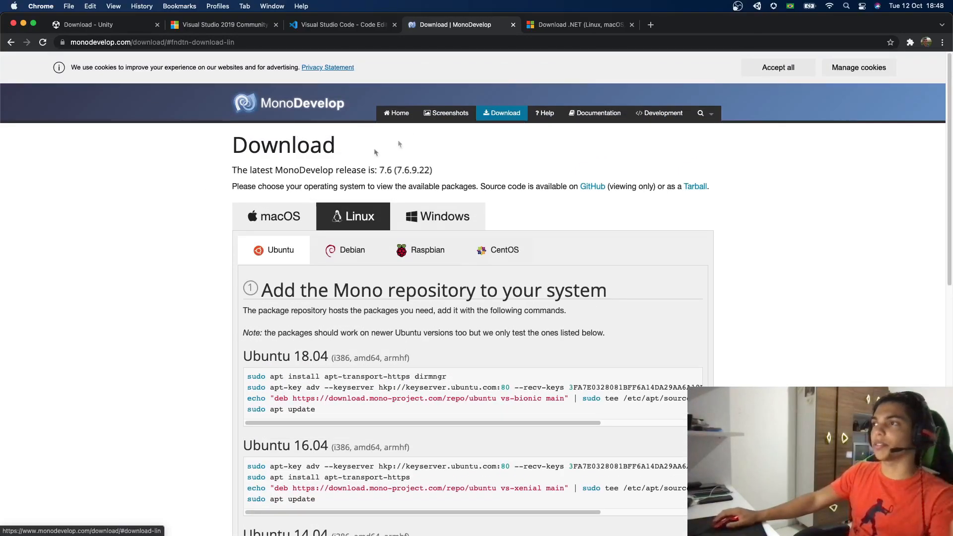
pyautogui.click(538, 26)
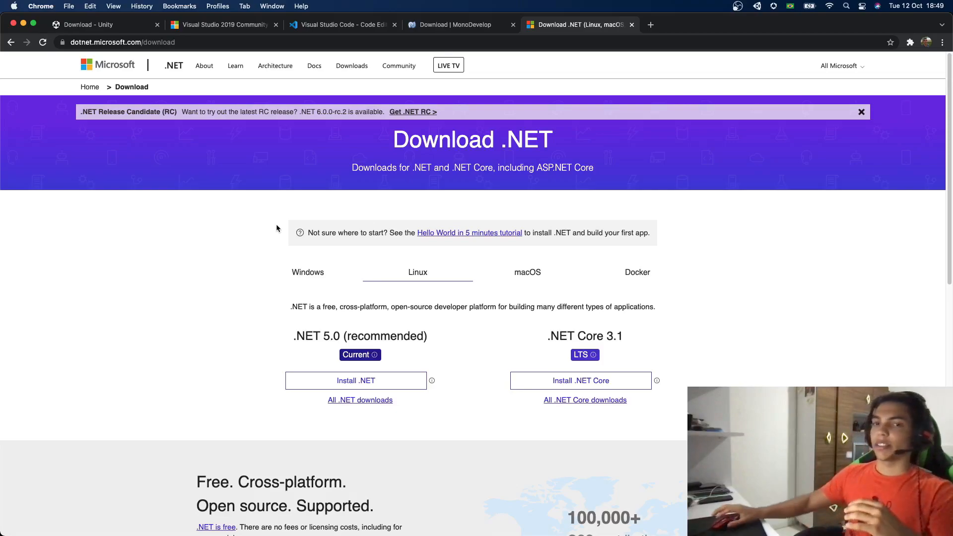
# Switch to Visual Studio Code, search the extensions marketplace for C#, and view the Debugger for Unity and Unity Code Snippets extension pages.
pyautogui.moveTo(504, 530)
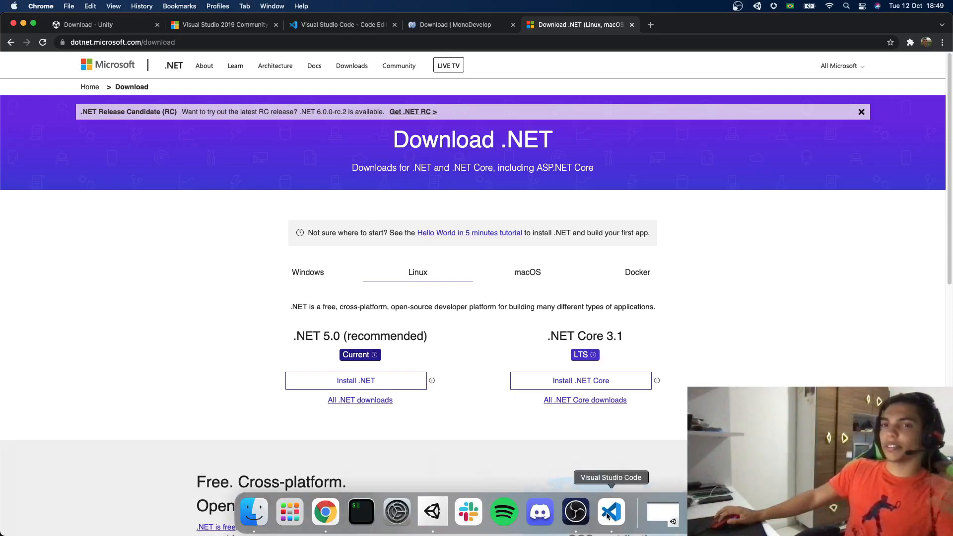
pyautogui.click(610, 514)
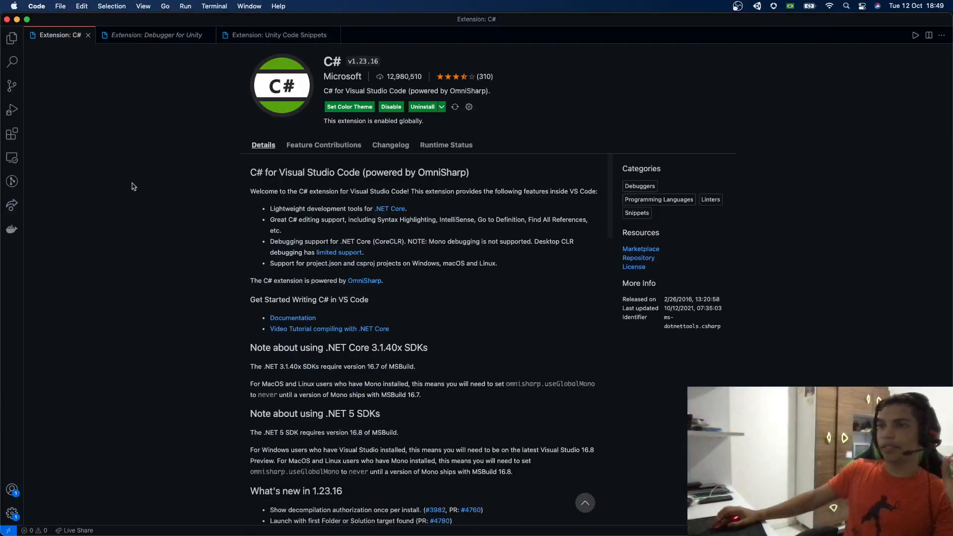
pyautogui.click(12, 135)
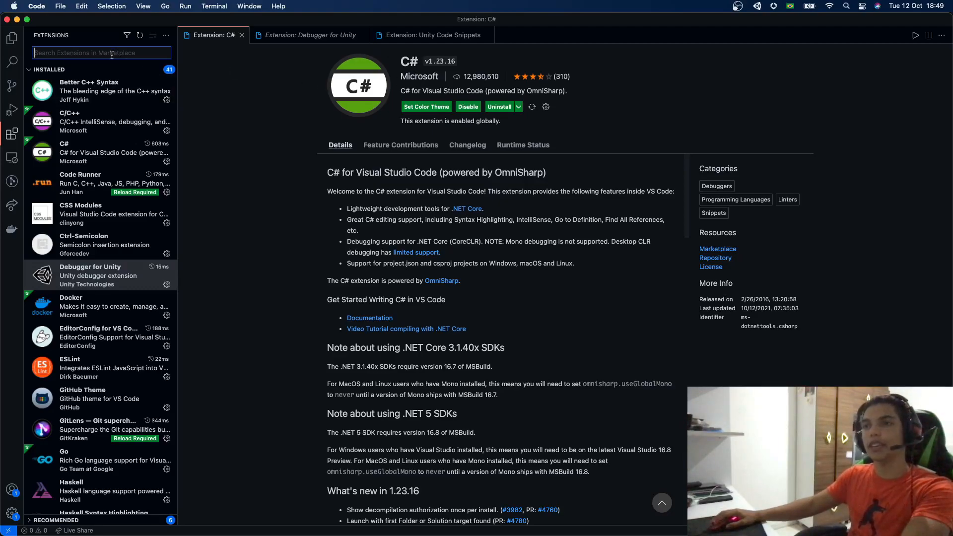
pyautogui.write('C#')
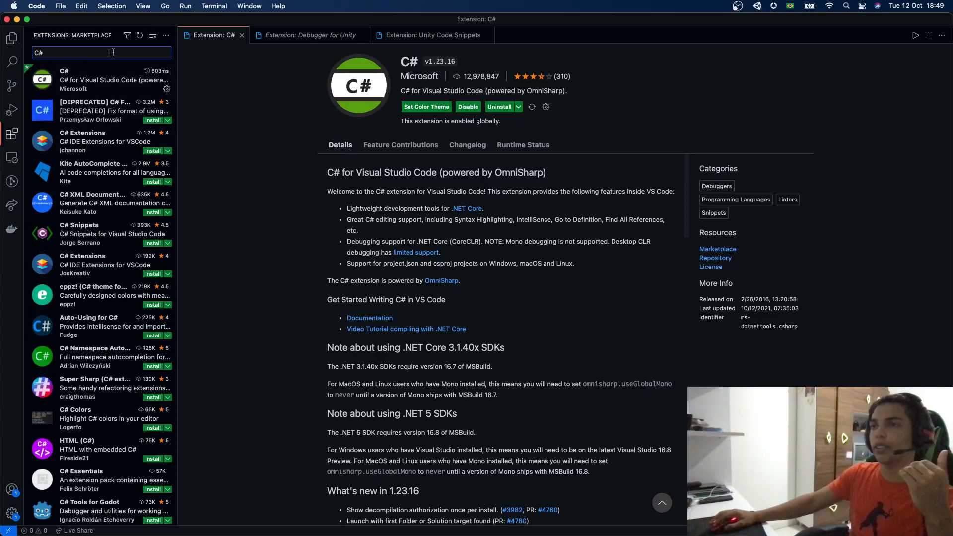
pyautogui.click(308, 35)
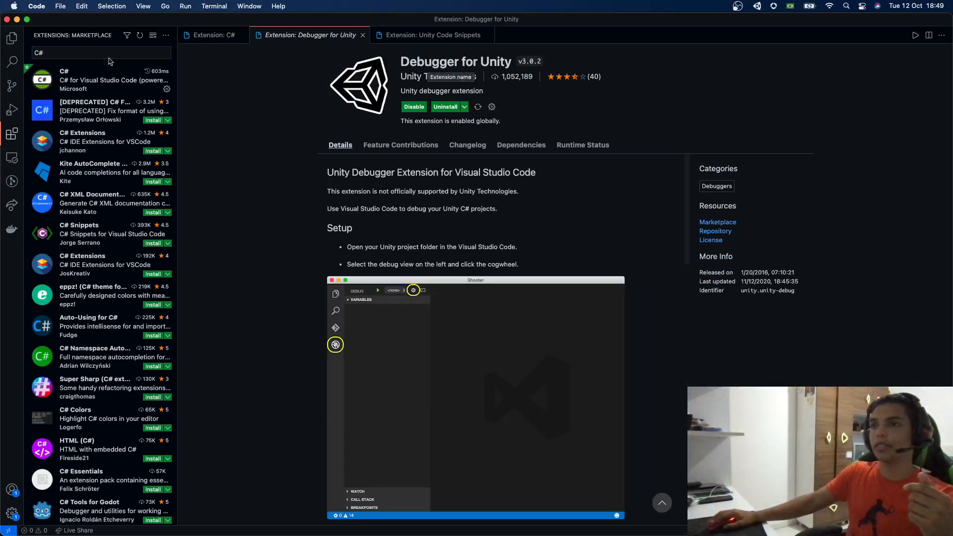
pyautogui.click(68, 52)
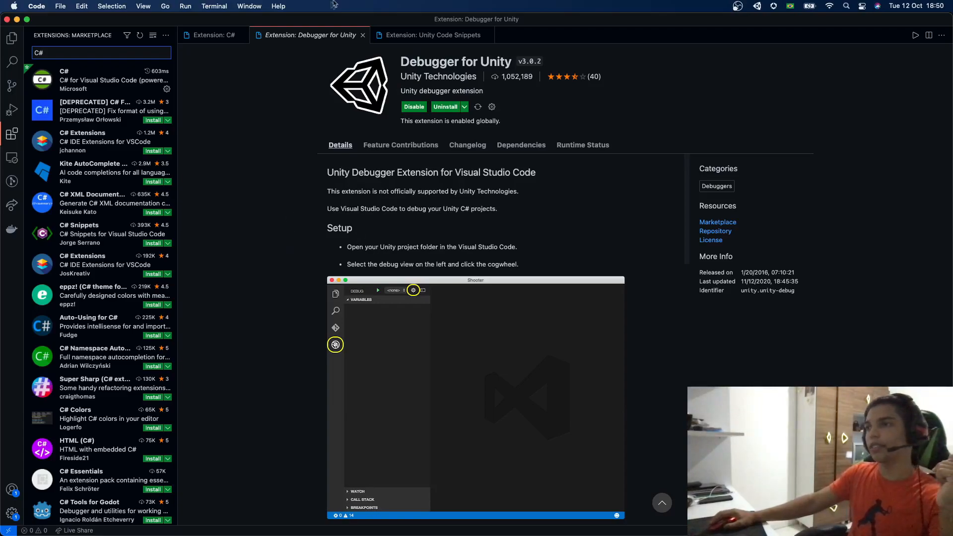
pyautogui.click(396, 39)
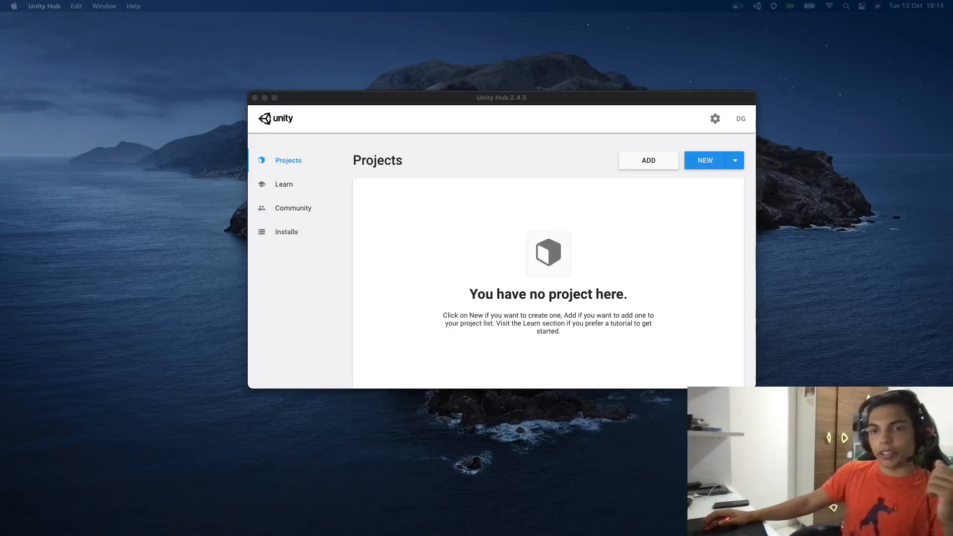
# Switch to Unity Hub and open the license management preferences of the signed-in account.
pyautogui.click(409, 106)
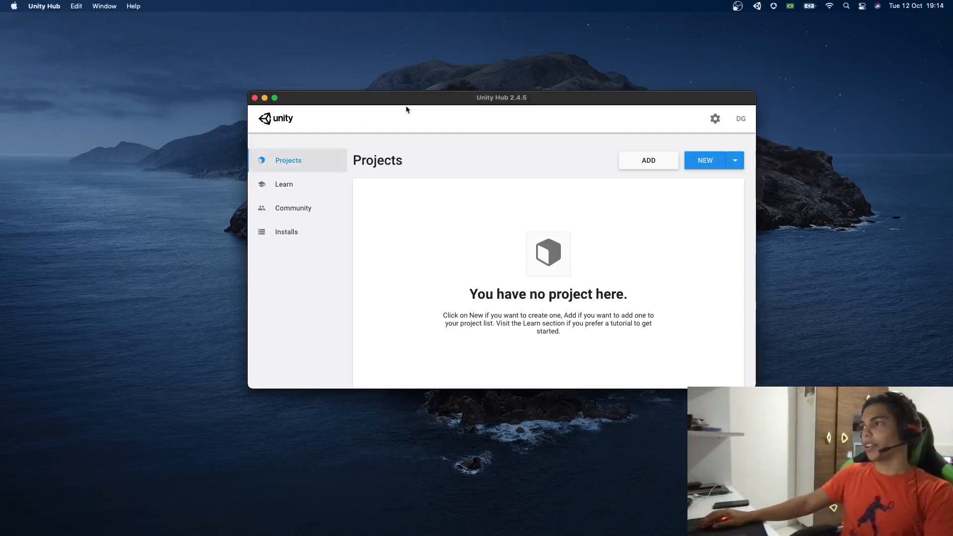
pyautogui.moveTo(413, 106); pyautogui.dragTo(350, 110)
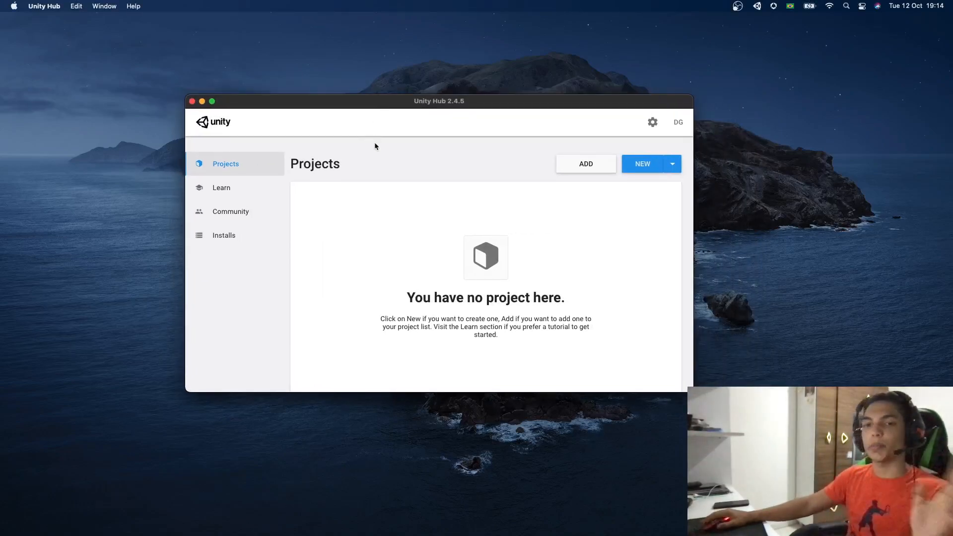
pyautogui.click(674, 123)
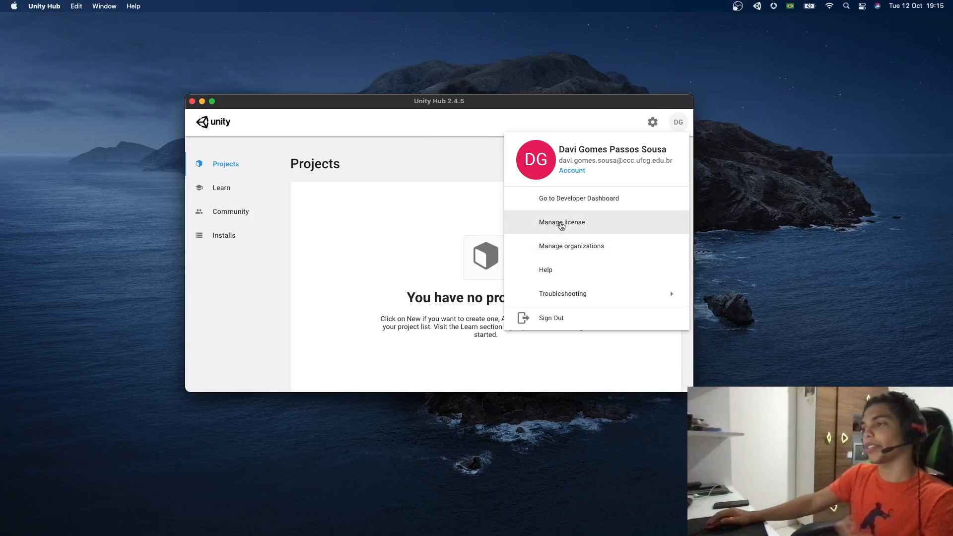
pyautogui.click(560, 224)
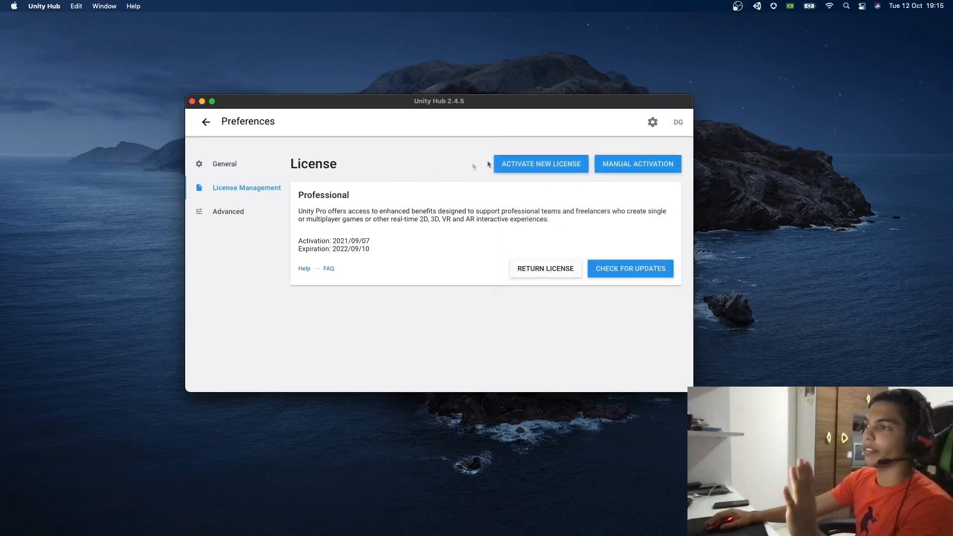
# Try a new Unity Personal license activation for non-professional use, then leave without completing it and return to the projects.
pyautogui.click(523, 163)
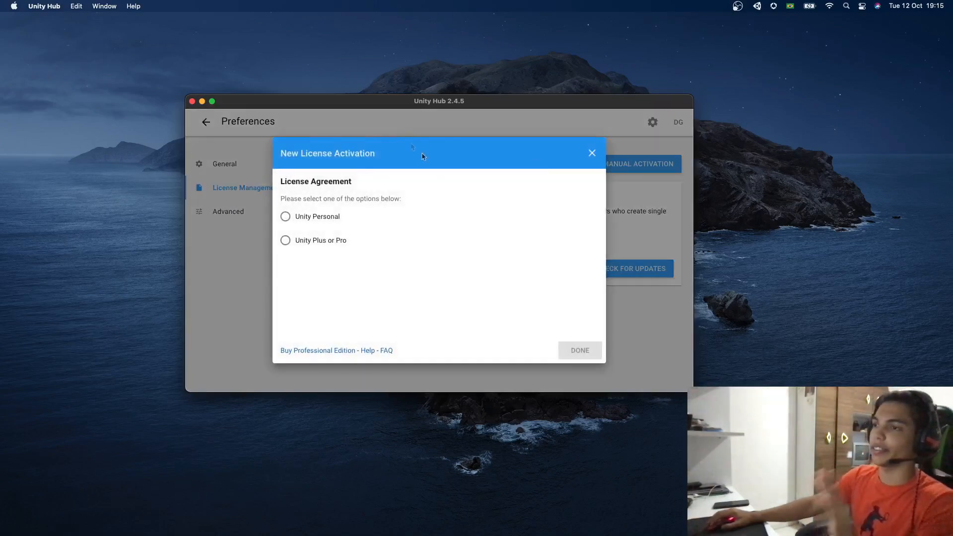
pyautogui.click(283, 221)
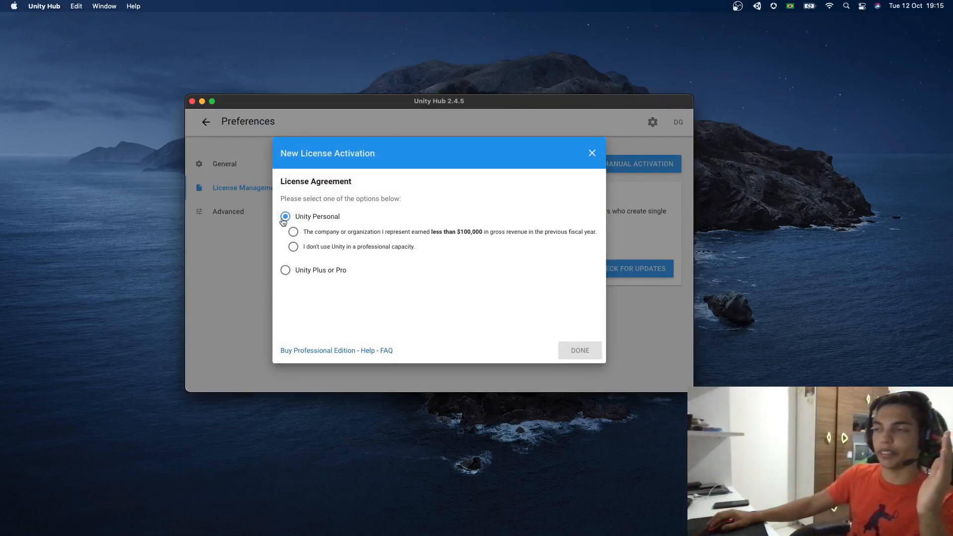
pyautogui.click(296, 249)
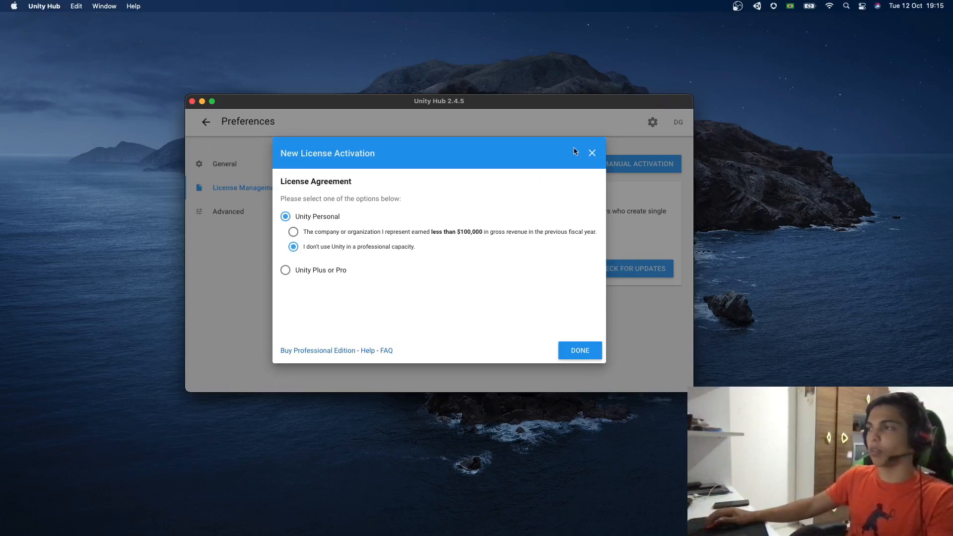
pyautogui.click(592, 153)
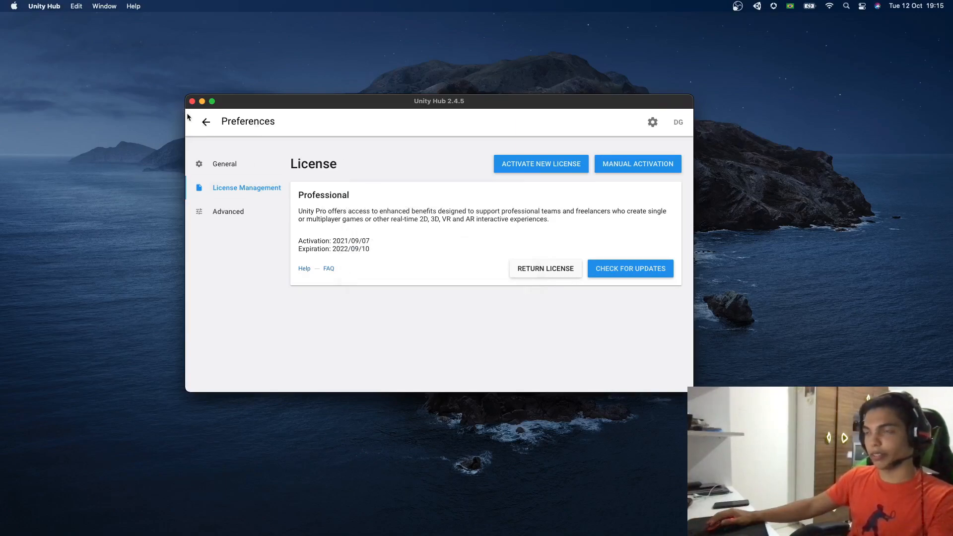
pyautogui.click(205, 122)
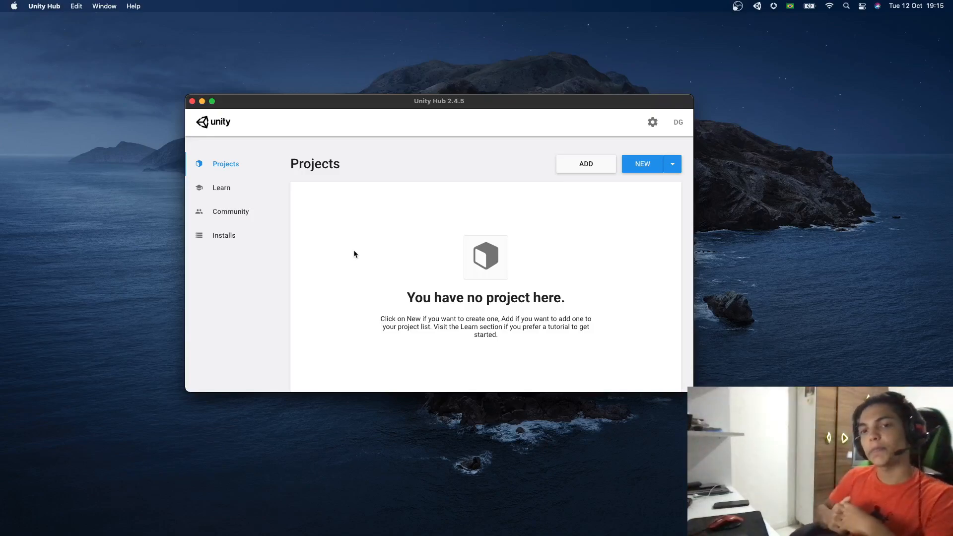
# Start adding a Unity install with the recommended release 2020.3.20f1 (LTS) and proceed to its module selection.
pyautogui.click(227, 242)
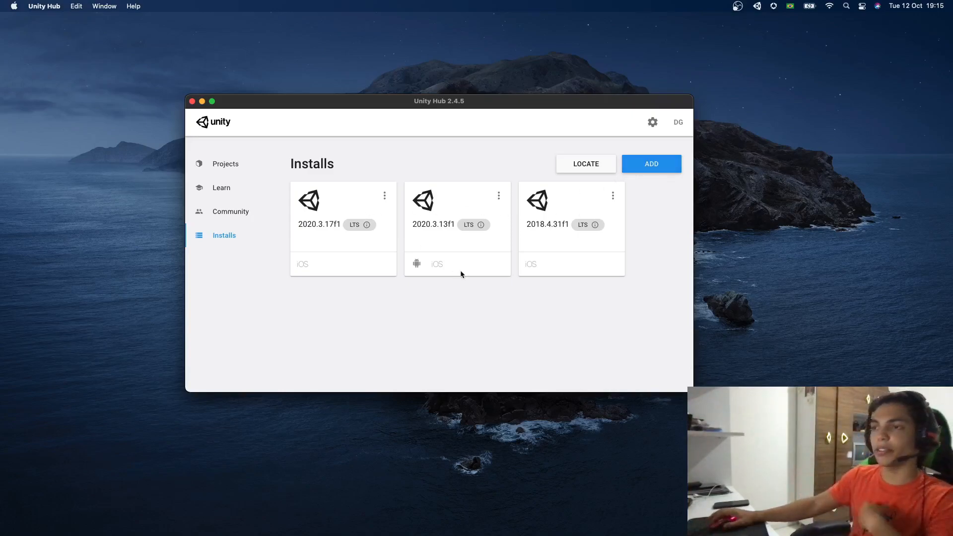
pyautogui.click(651, 164)
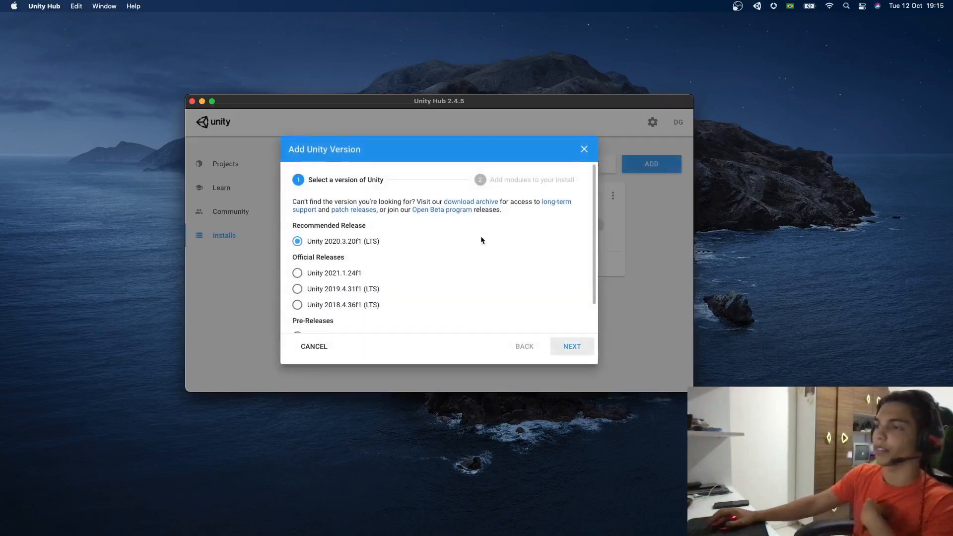
pyautogui.scroll(-2, 378, 266)
pyautogui.scroll(1, 368, 262)
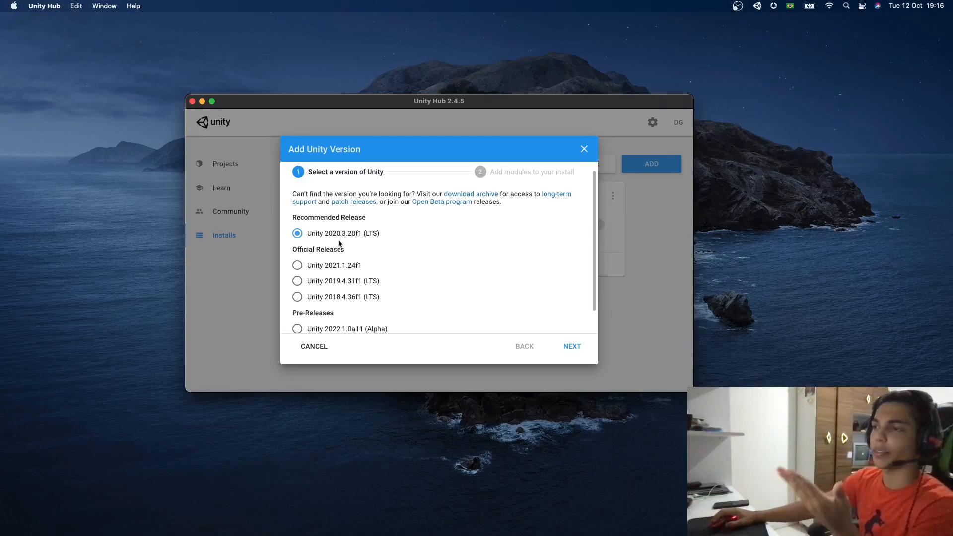
pyautogui.scroll(-1, 354, 258)
pyautogui.scroll(2, 439, 297)
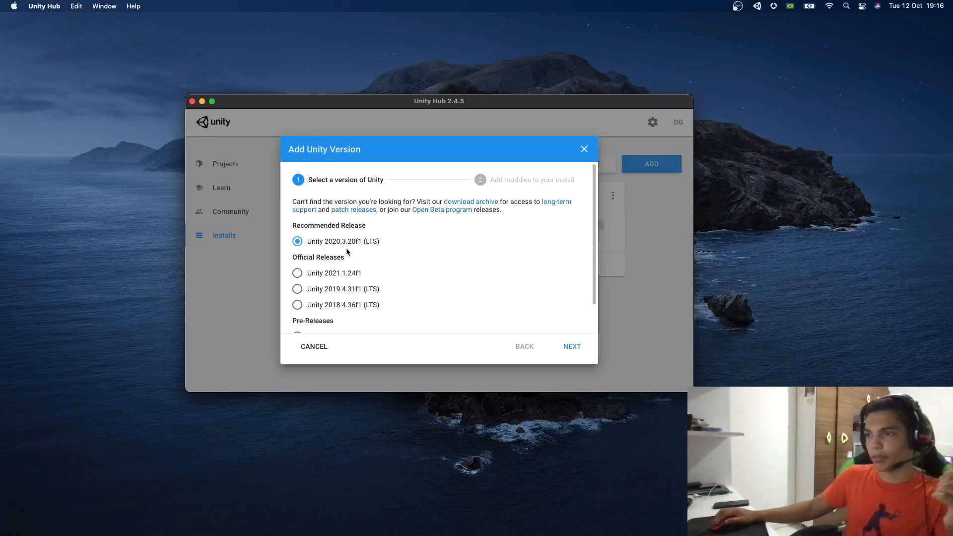
pyautogui.click(569, 351)
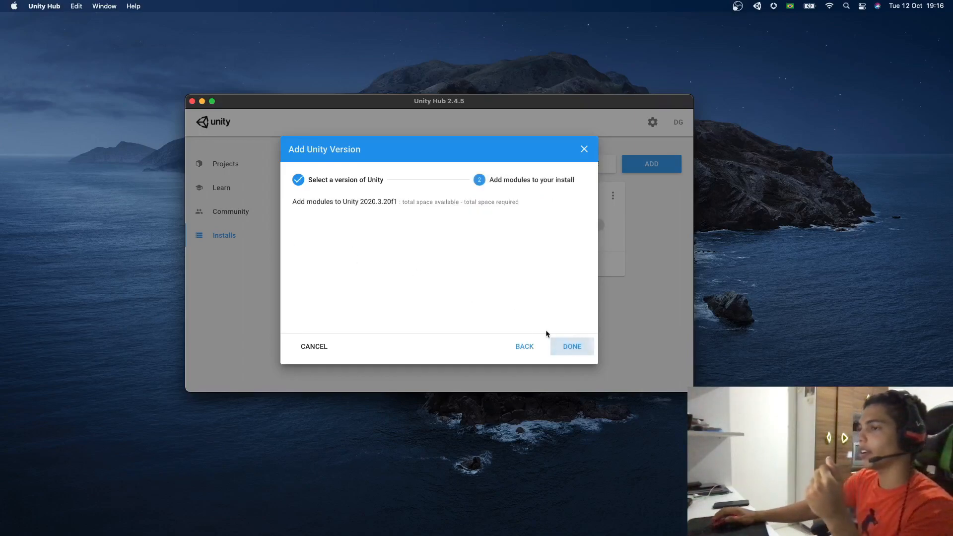
# Toggle Android Build Support with its SDK, NDK and OpenJDK on and off again, and deselect iOS Build Support.
pyautogui.scroll(-3, 358, 248)
pyautogui.scroll(3, 347, 263)
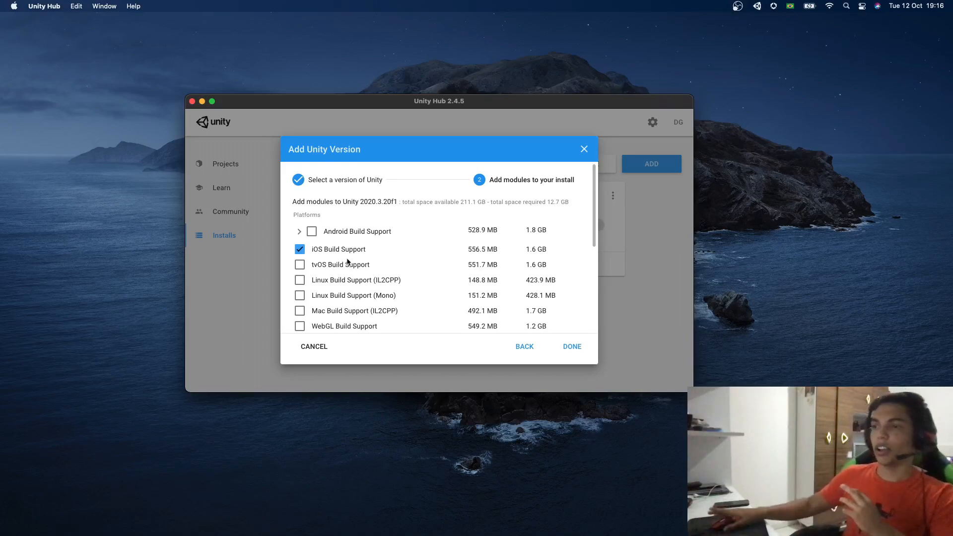
pyautogui.click(312, 231)
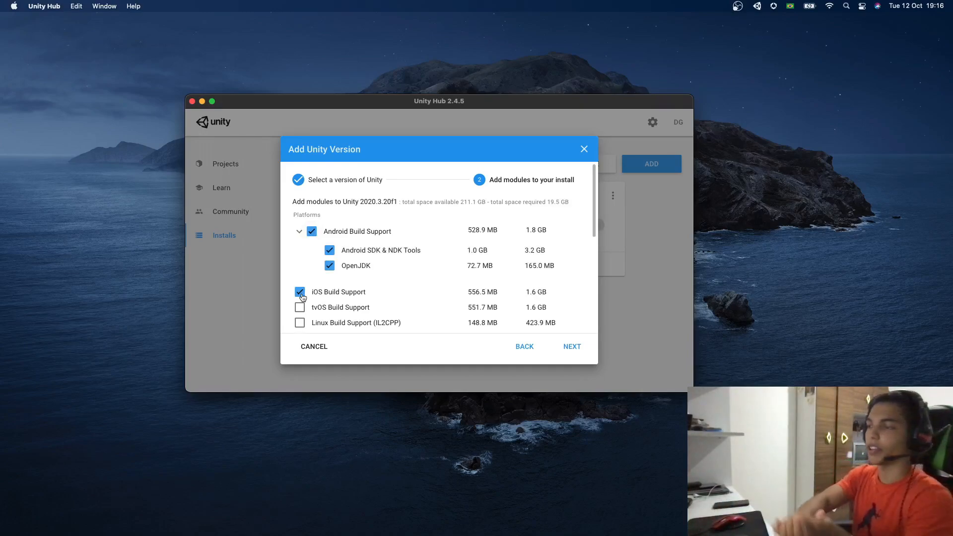
pyautogui.click(312, 231)
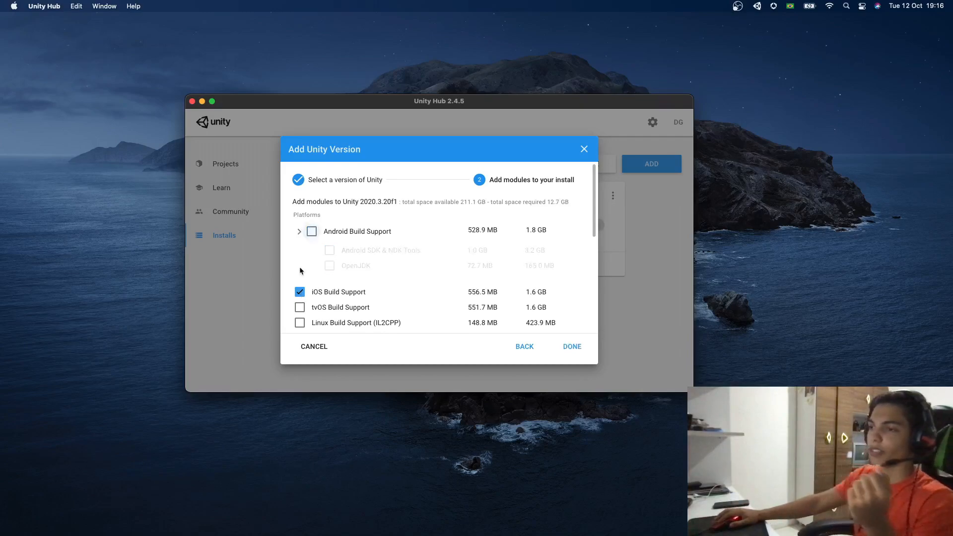
pyautogui.click(300, 249)
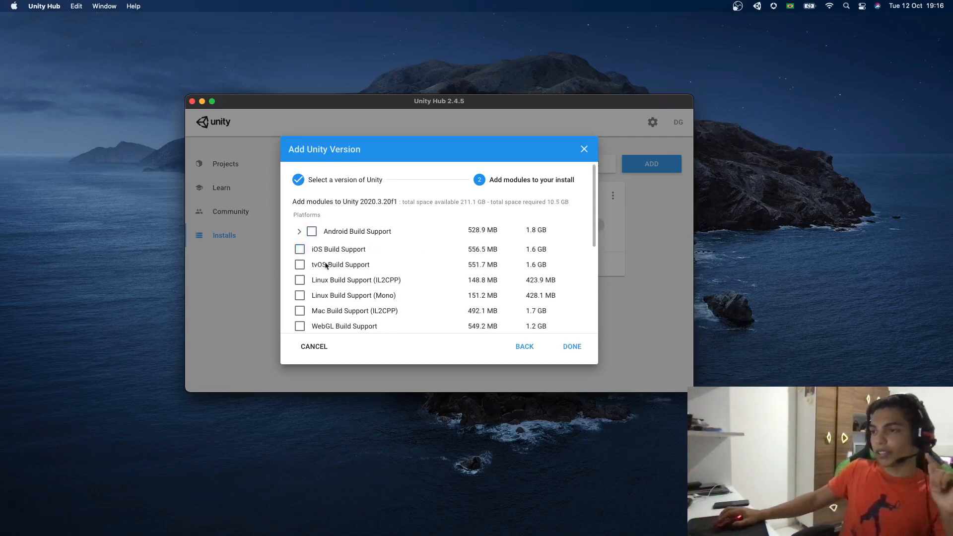
# Look through the platform modules for Unity 2020.3.20f1 and select Mac Build Support (IL2CPP).
pyautogui.scroll(-3, 326, 266)
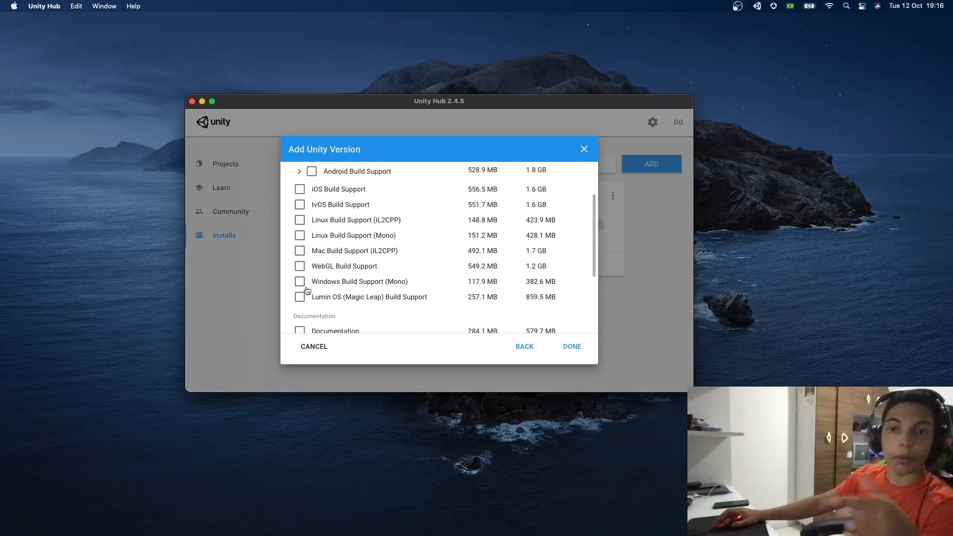
pyautogui.scroll(-2, 338, 257)
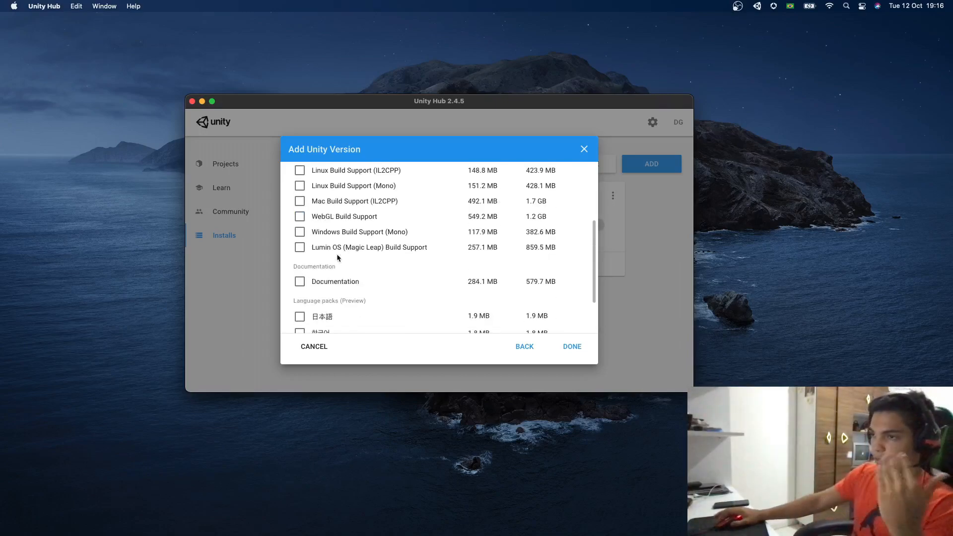
pyautogui.scroll(5, 338, 258)
pyautogui.scroll(-1, 323, 242)
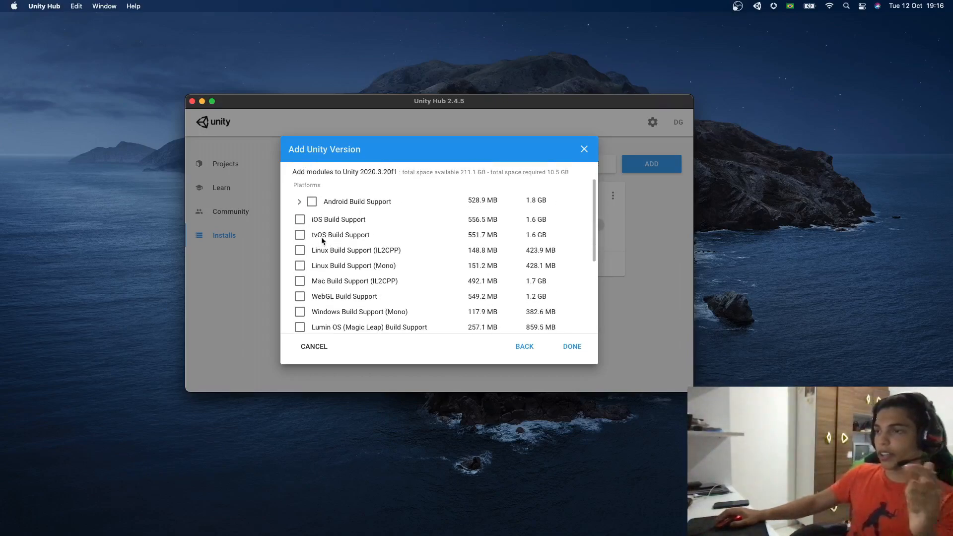
pyautogui.click(299, 281)
pyautogui.scroll(-1, 348, 290)
pyautogui.scroll(-1, 347, 290)
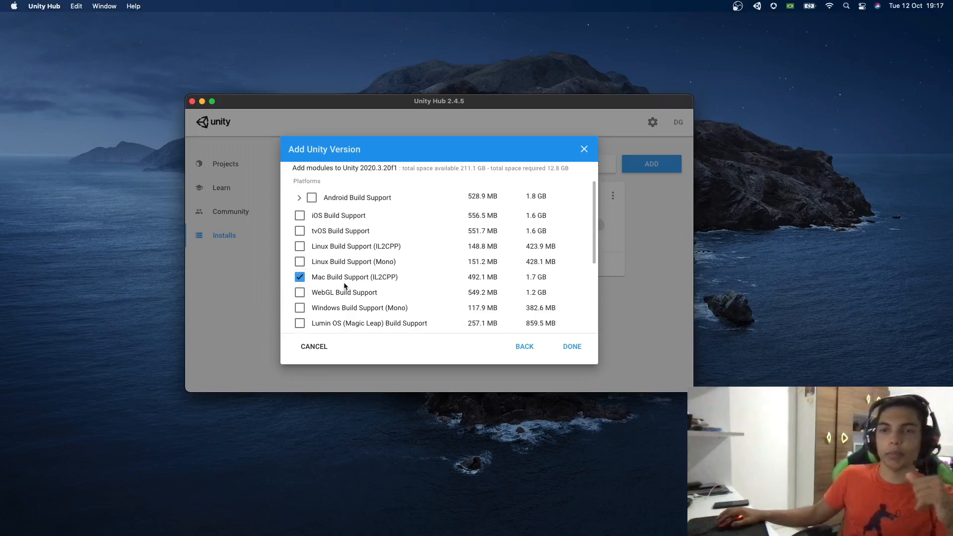
pyautogui.scroll(1, 347, 283)
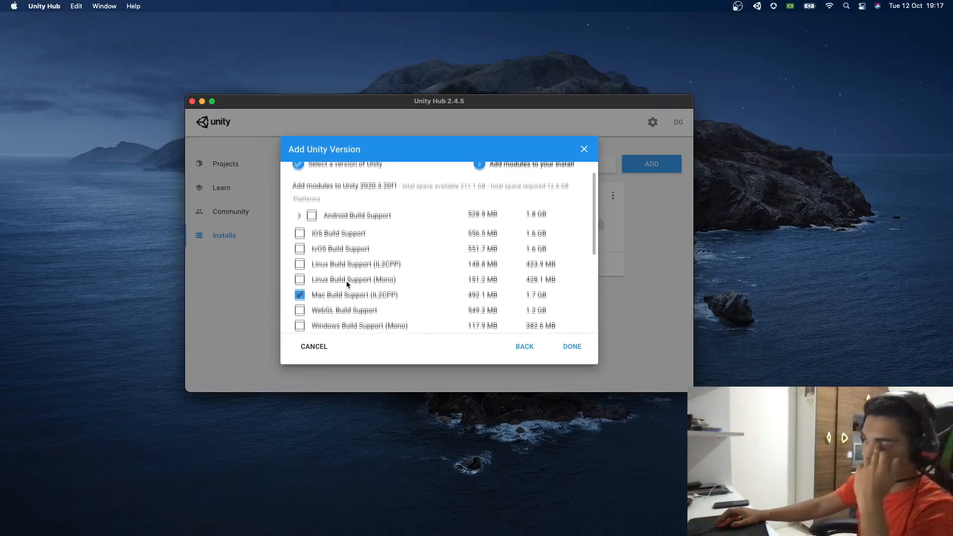
pyautogui.scroll(1, 347, 281)
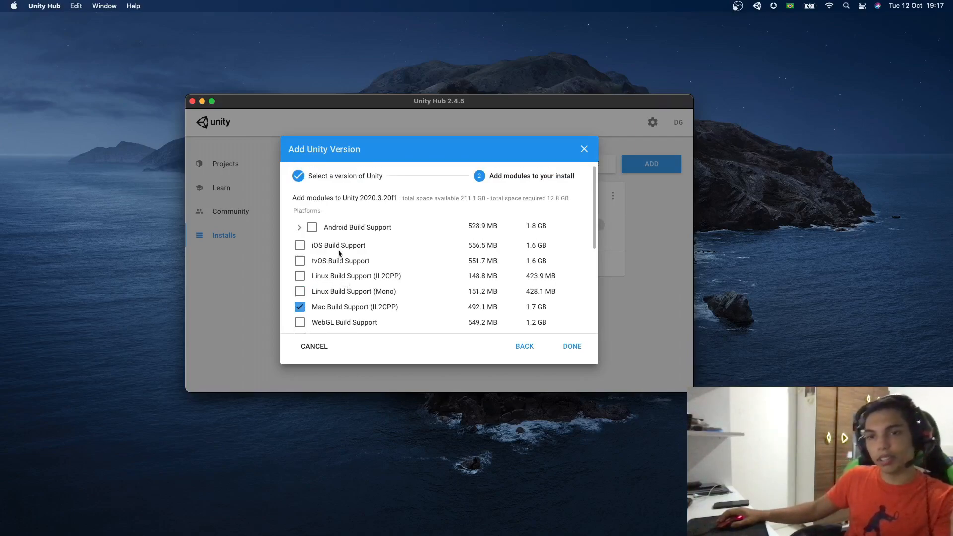
pyautogui.scroll(-2, 337, 258)
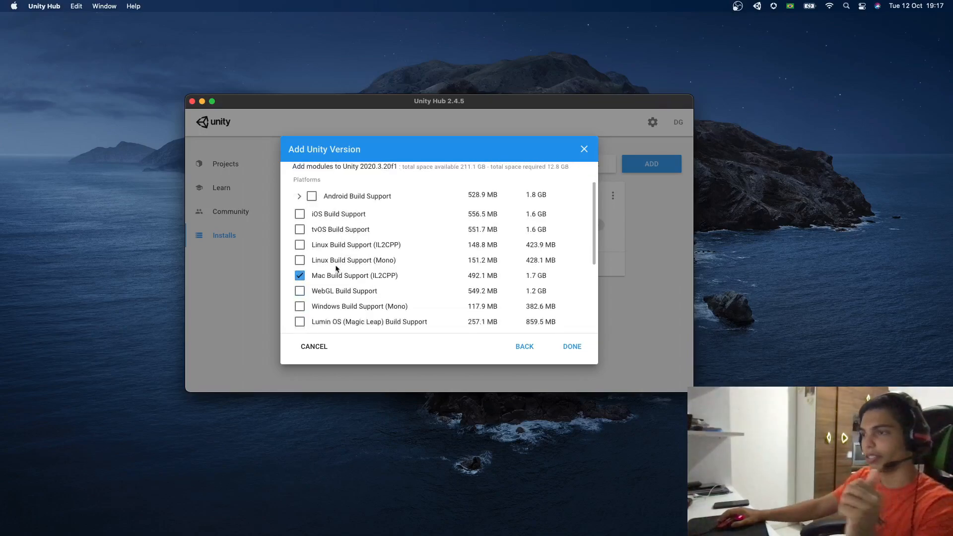
# Try Linux Build Support (Mono) in place of the Mac module, then go back to Mac Build Support (IL2CPP).
pyautogui.click(294, 261)
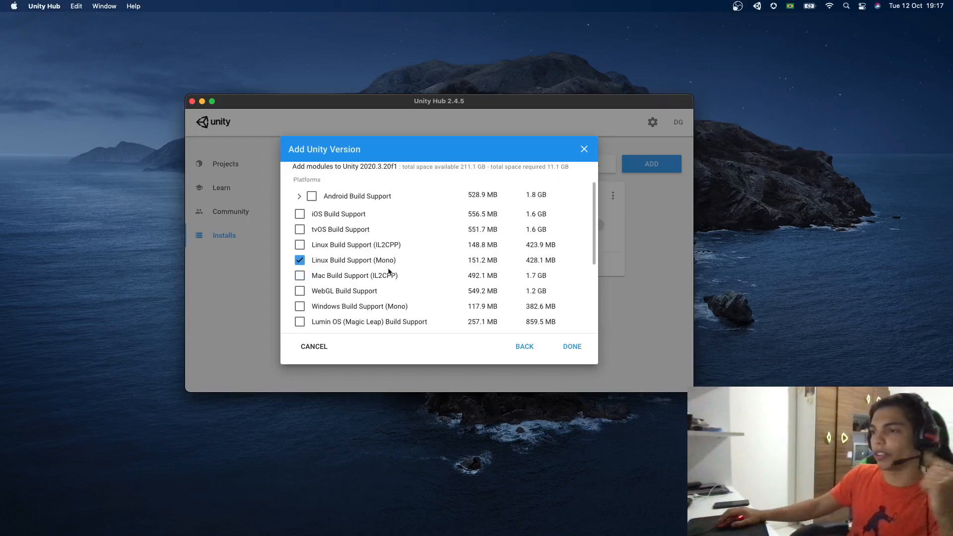
pyautogui.scroll(-1, 390, 272)
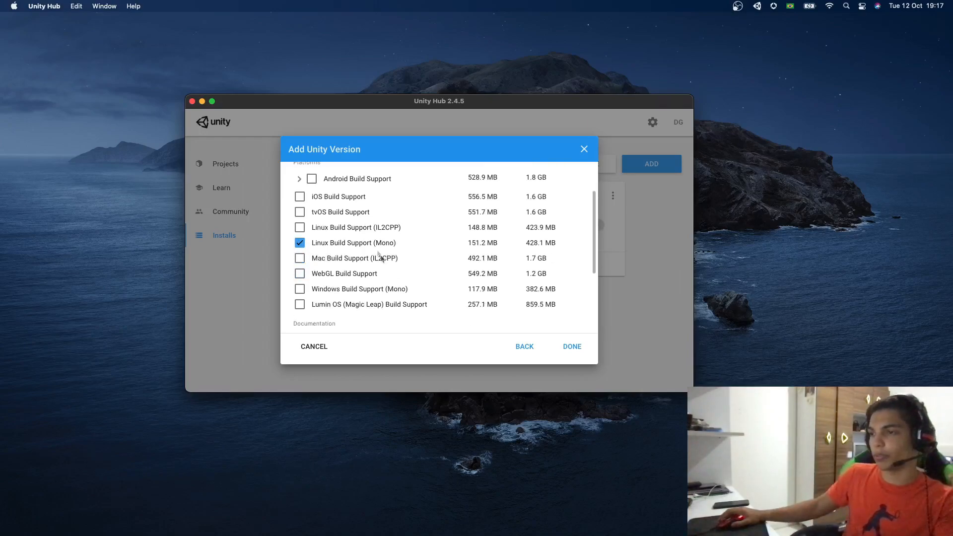
pyautogui.click(298, 244)
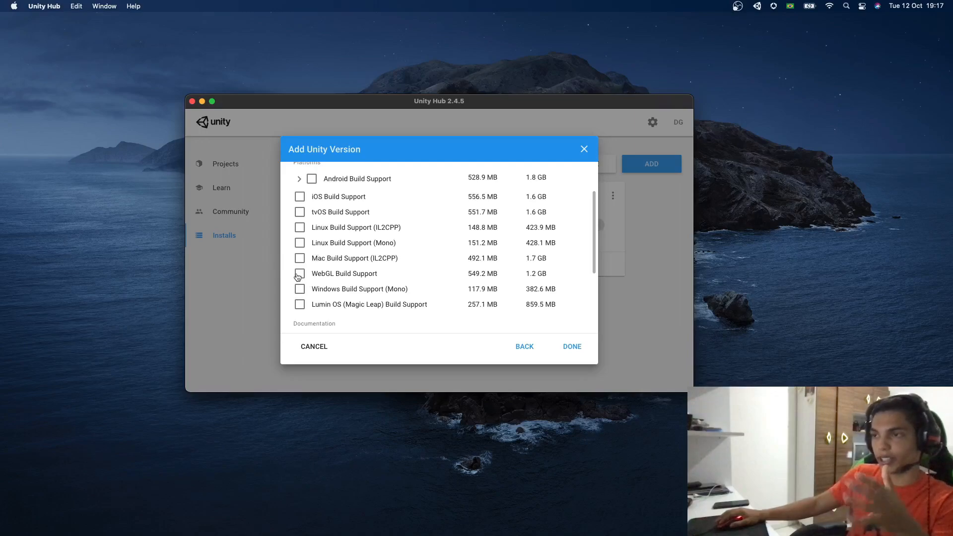
pyautogui.click(300, 258)
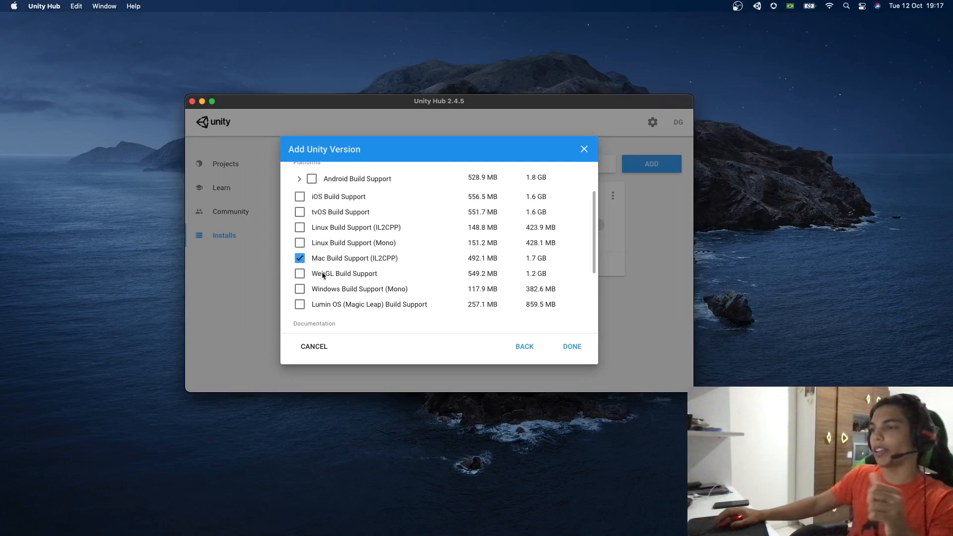
# Check the remaining modules, leave out documentation and language packs, and start installing Unity 2020.3.20f1.
pyautogui.scroll(1, 323, 276)
pyautogui.scroll(-3, 312, 295)
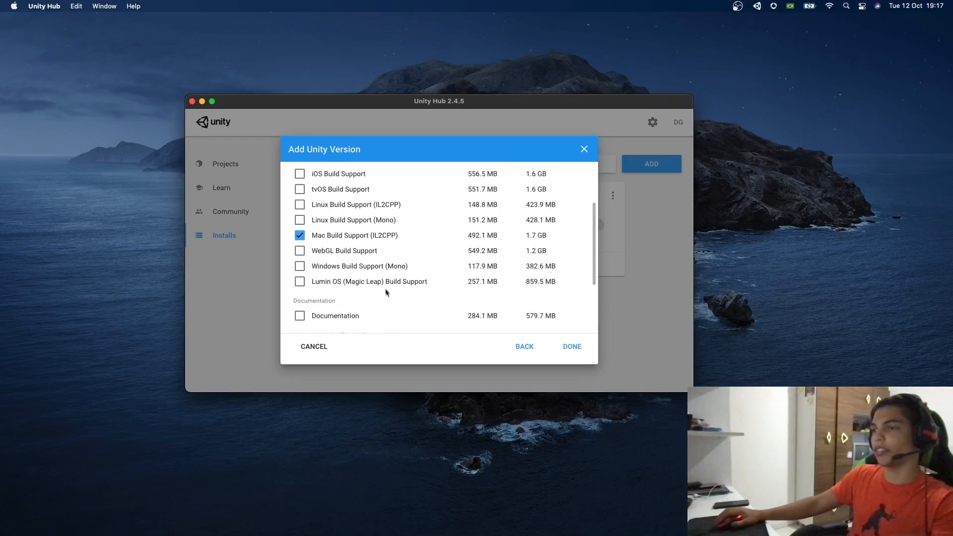
pyautogui.scroll(-1, 385, 290)
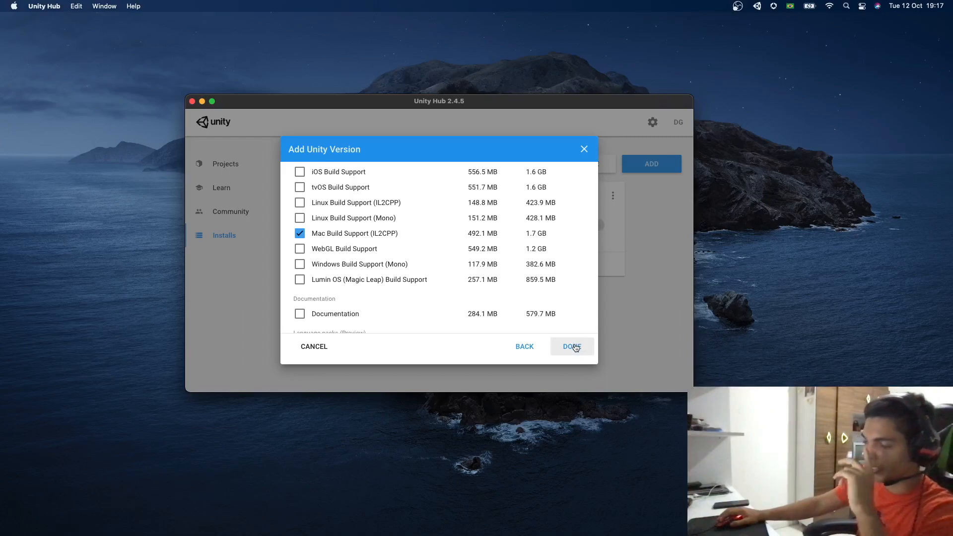
pyautogui.scroll(-5, 364, 277)
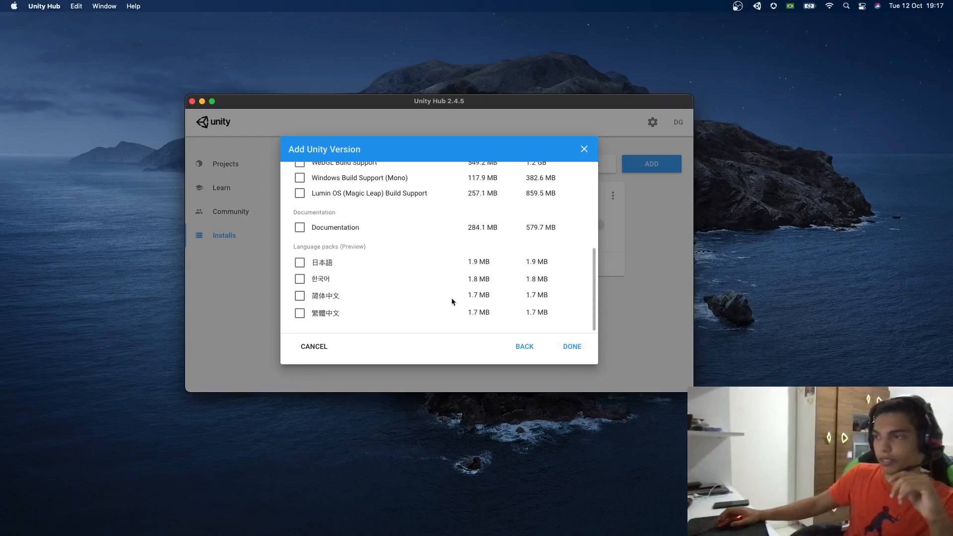
pyautogui.scroll(5, 462, 295)
pyautogui.scroll(-4, 472, 287)
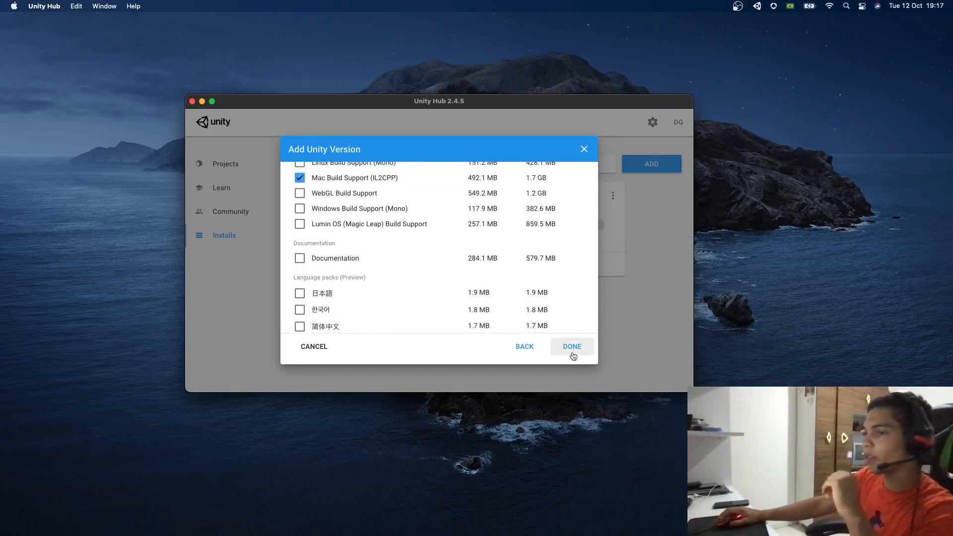
pyautogui.click(572, 354)
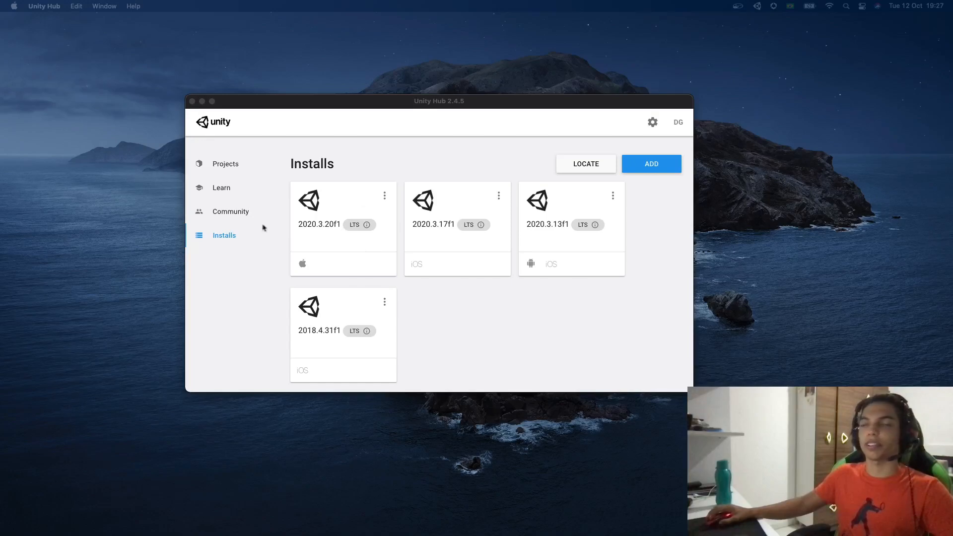
# Start a new project from the projects list and look through the available templates, keeping 2D selected.
pyautogui.click(225, 165)
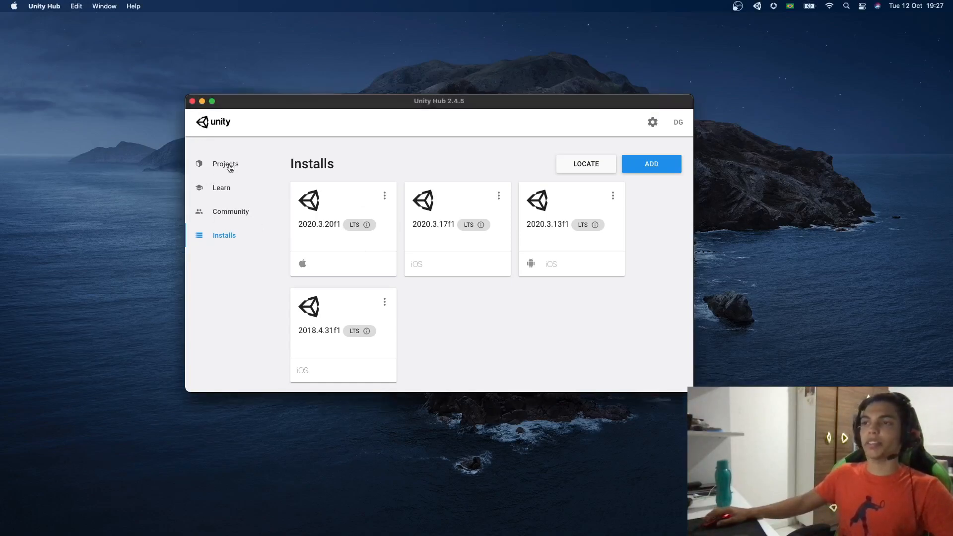
pyautogui.click(226, 165)
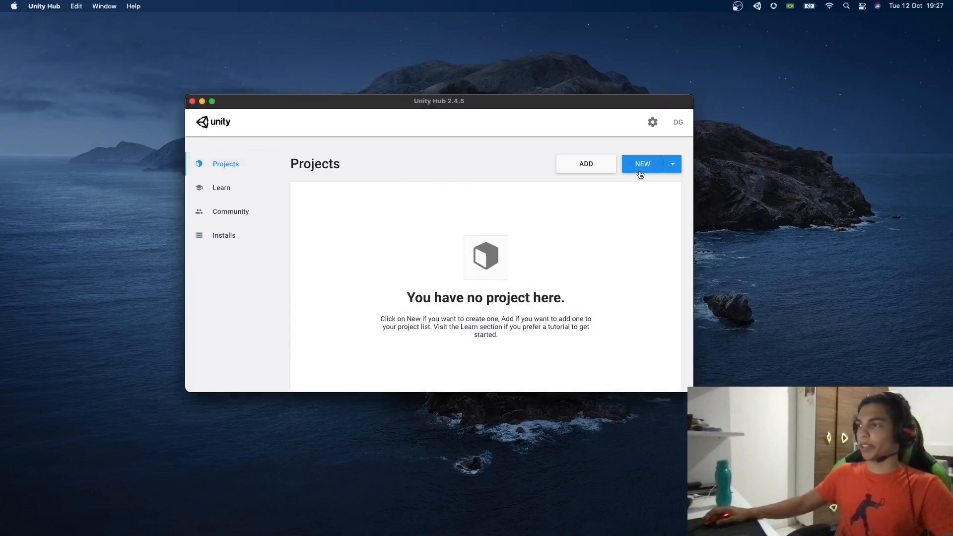
pyautogui.click(635, 172)
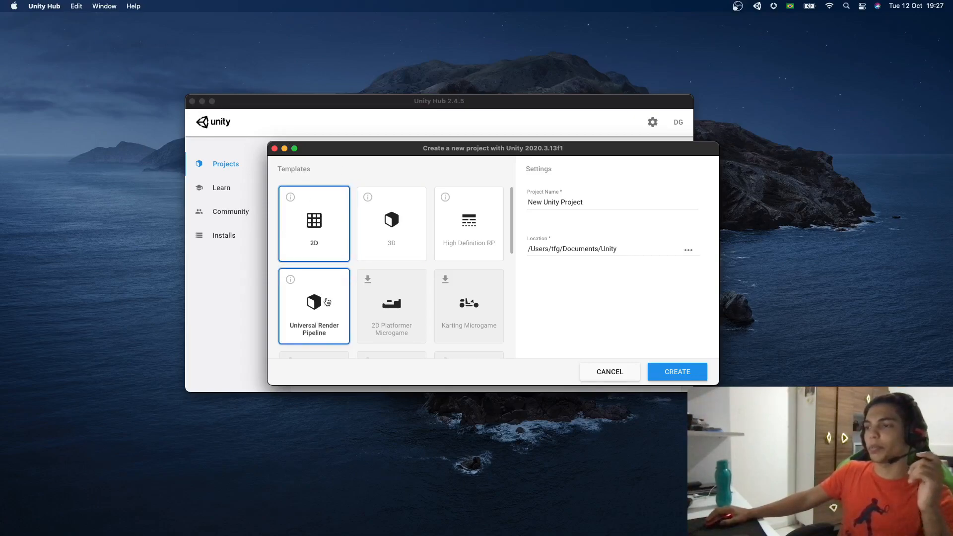
pyautogui.scroll(-2, 376, 287)
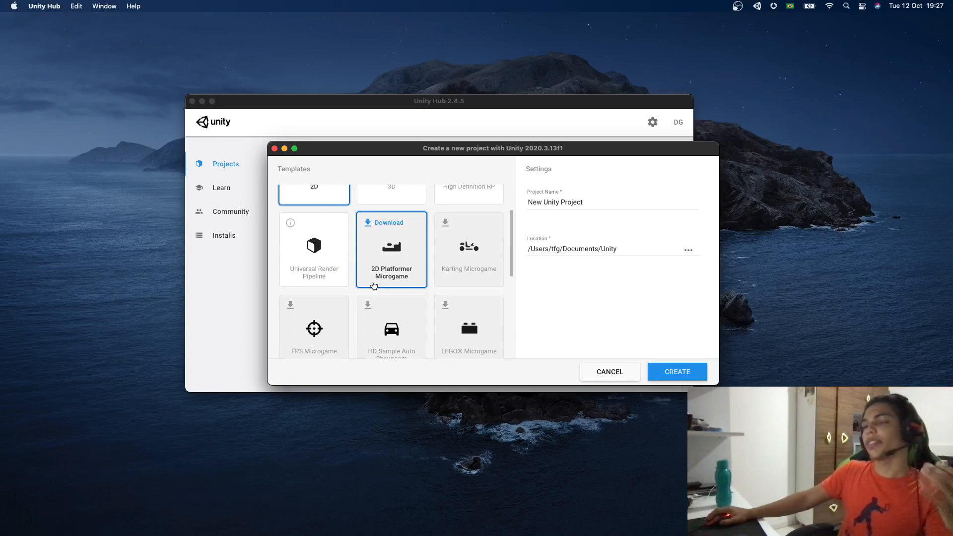
pyautogui.scroll(-5, 374, 286)
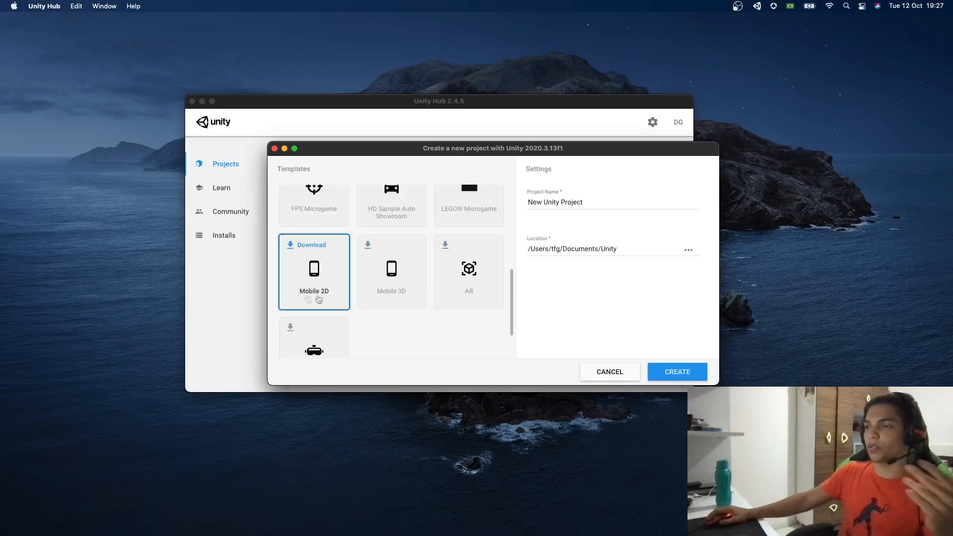
pyautogui.scroll(1, 407, 229)
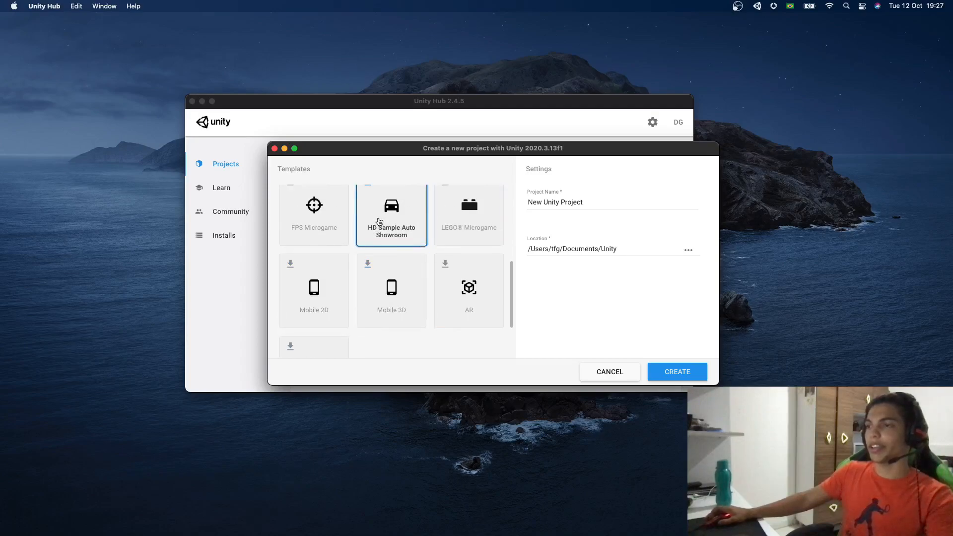
pyautogui.scroll(2, 380, 228)
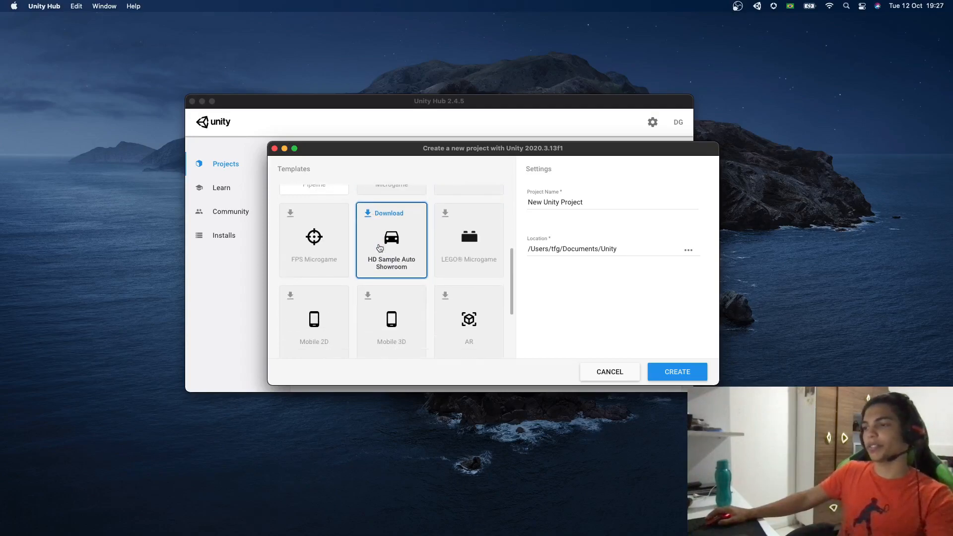
pyautogui.scroll(-5, 319, 320)
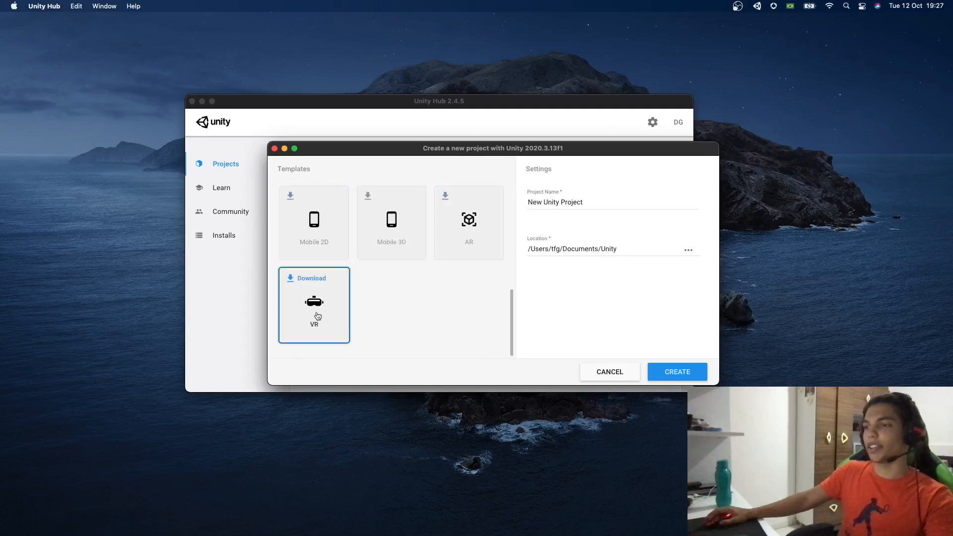
pyautogui.scroll(10, 317, 316)
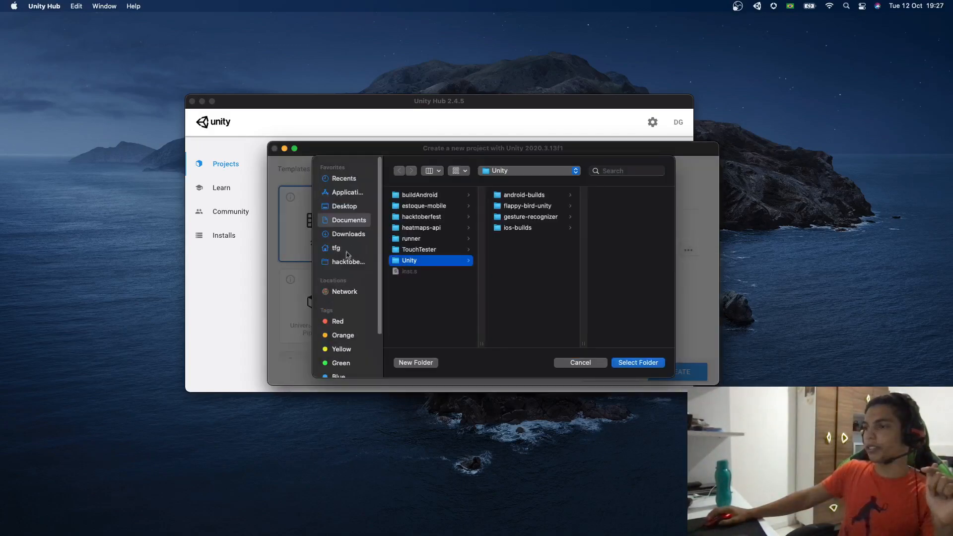
# Set the new project's location to the hacktoberfest folder in Documents.
pyautogui.click(639, 368)
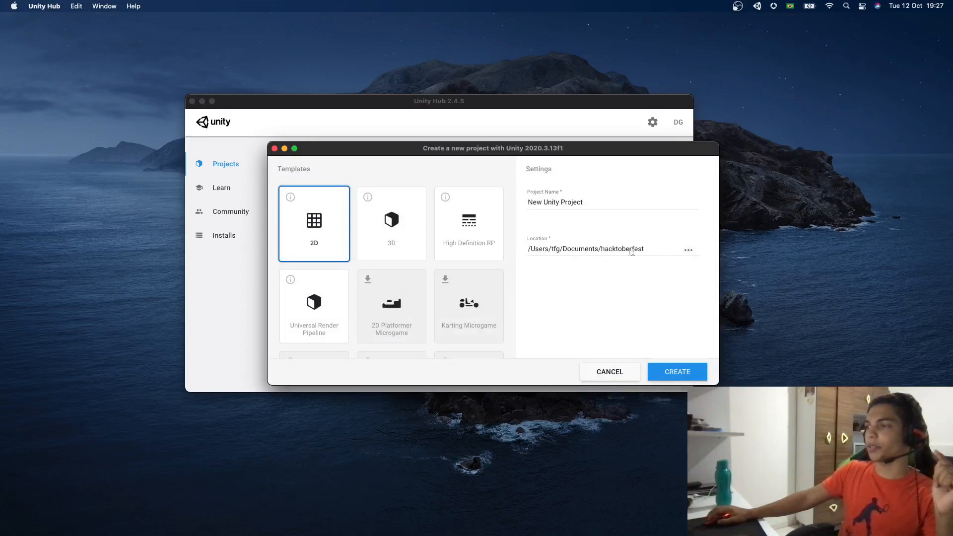
pyautogui.moveTo(529, 249); pyautogui.dragTo(631, 249)
pyautogui.click(636, 284)
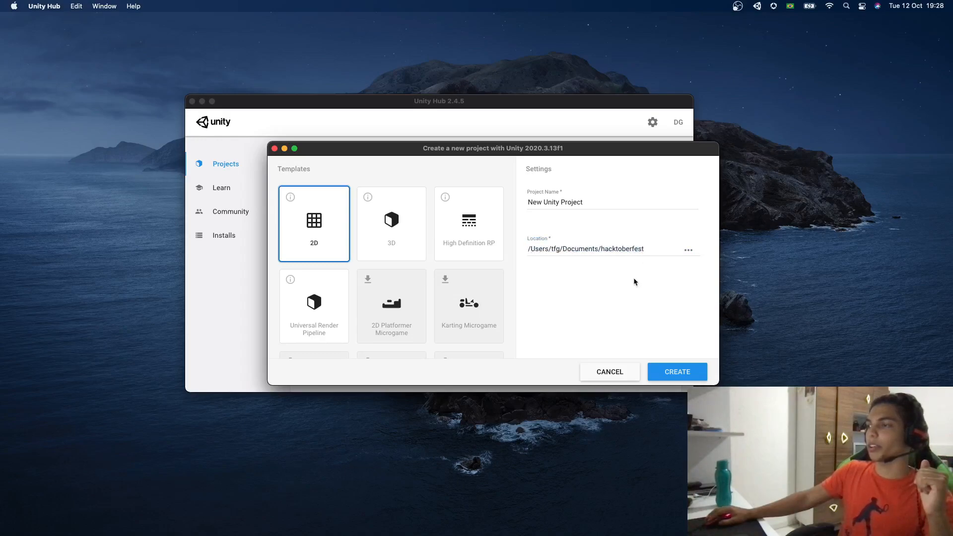
# Name the project example-game and create it.
pyautogui.tripleClick(587, 208)
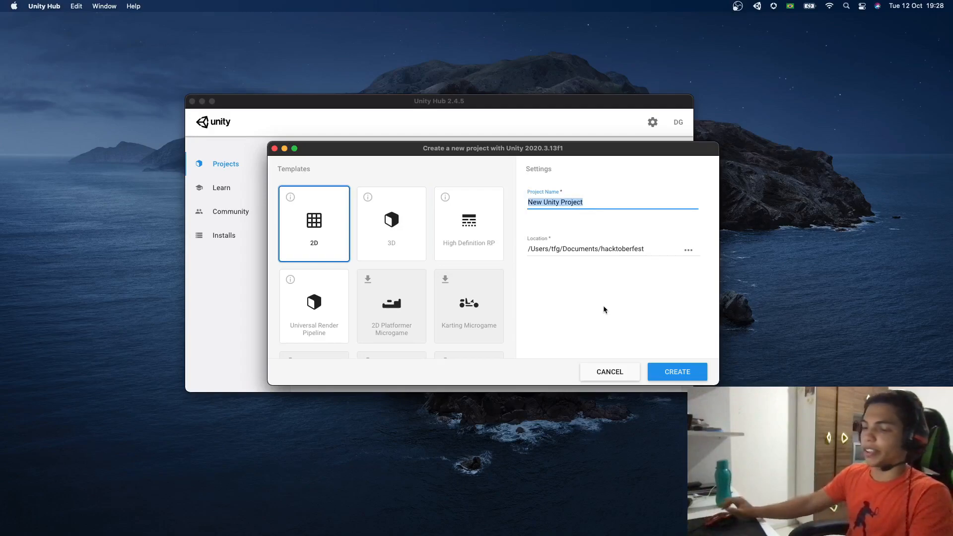
pyautogui.write('example-game')
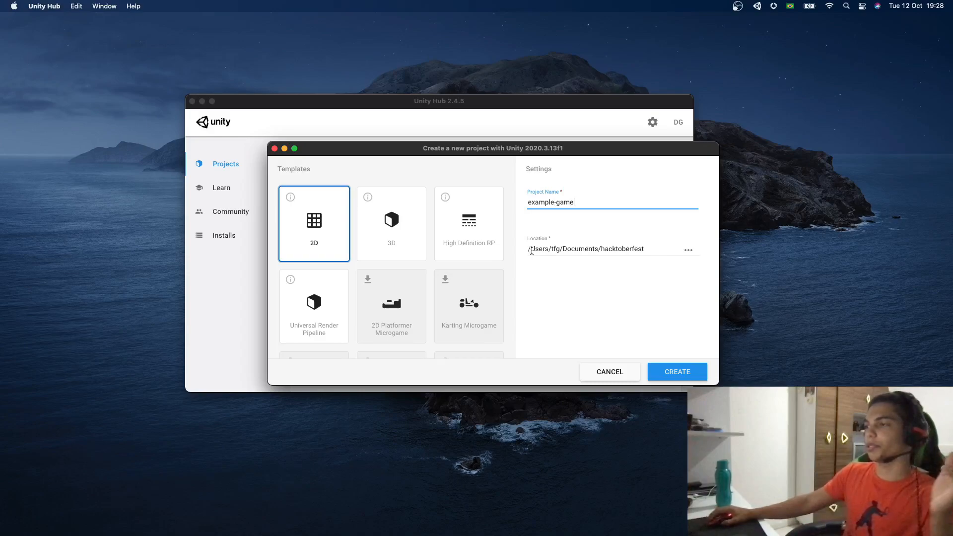
pyautogui.click(654, 258)
pyautogui.click(599, 283)
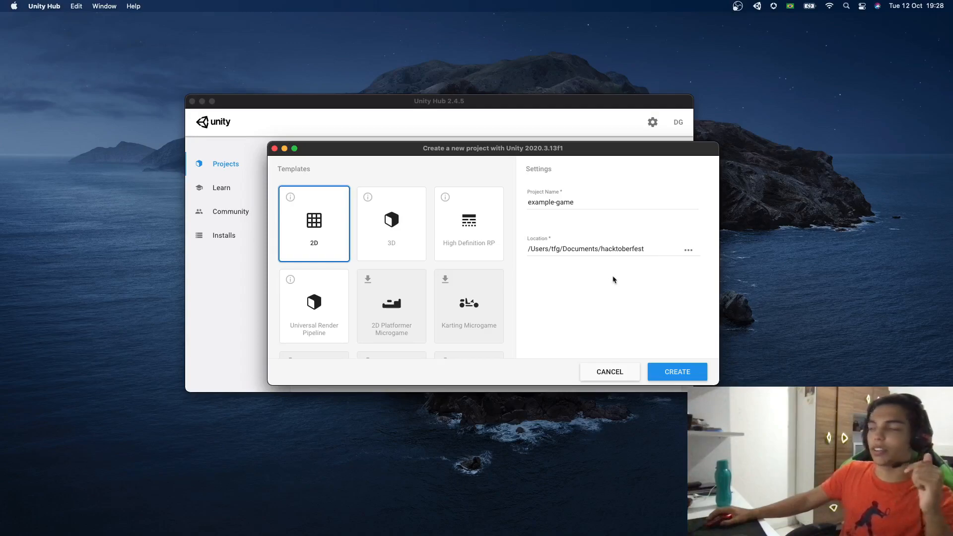
pyautogui.click(660, 373)
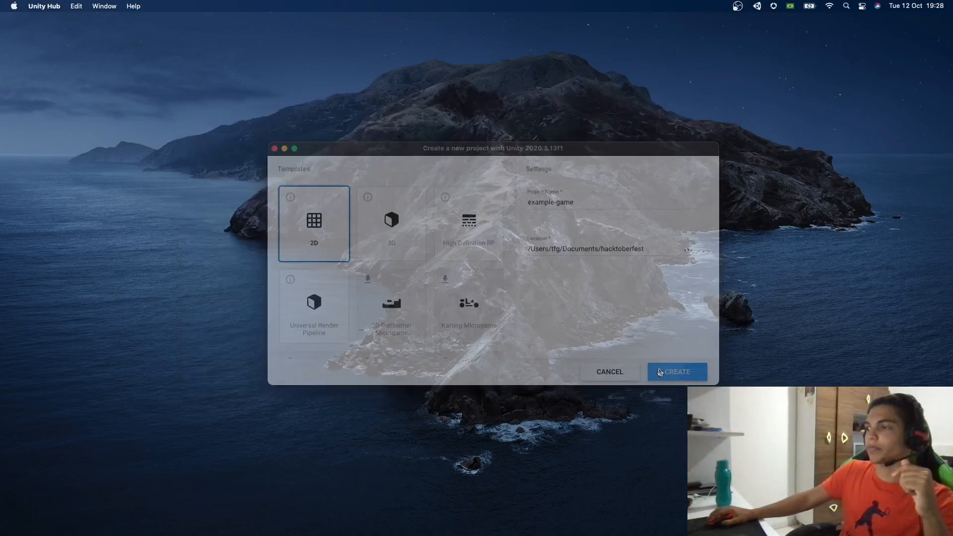